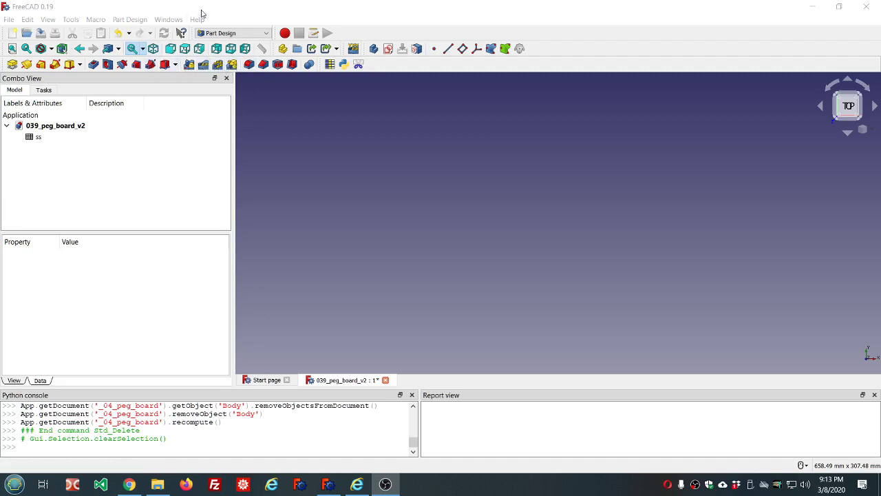
# - Check FreeCAD's version and build information in the Help menu's About dialog
pyautogui.click(198, 20)
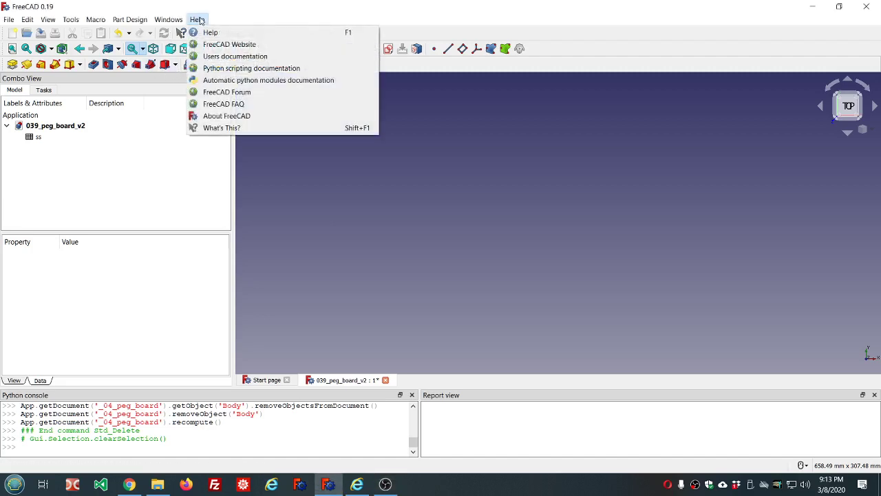
pyautogui.click(243, 115)
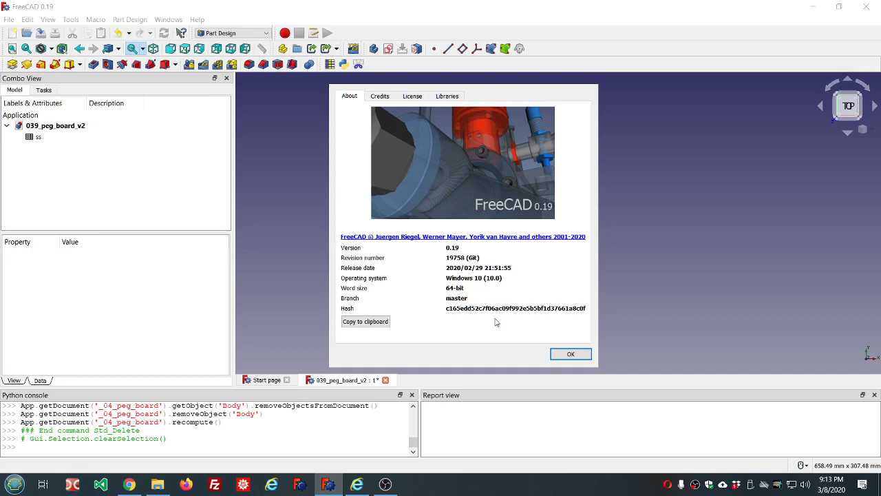
pyautogui.click(571, 354)
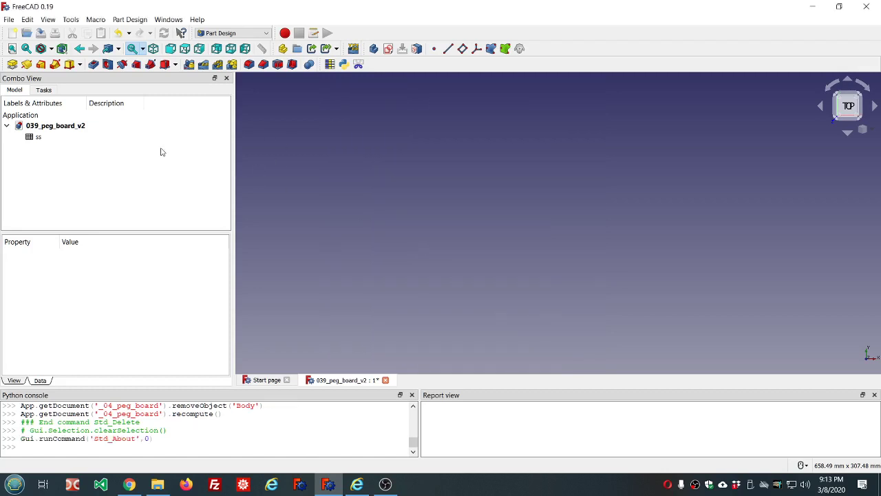
# - Open the ss parameter spreadsheet in its own tab, then return to the 039_peg_board_v2 3D view
pyautogui.doubleClick(40, 137)
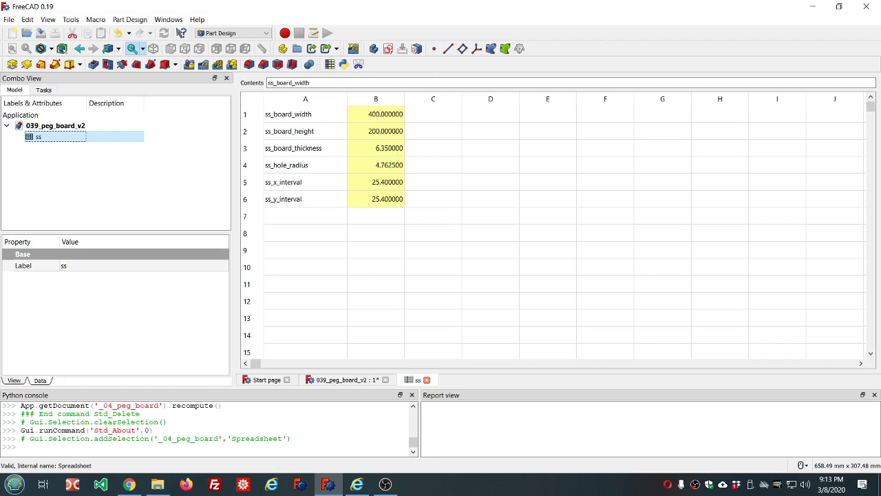
pyautogui.hotkey('alt', 'Tab')
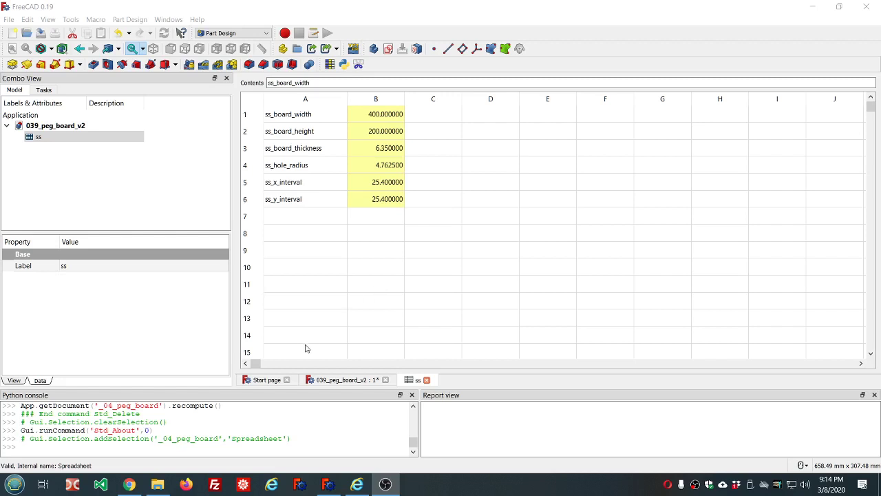
pyautogui.click(331, 382)
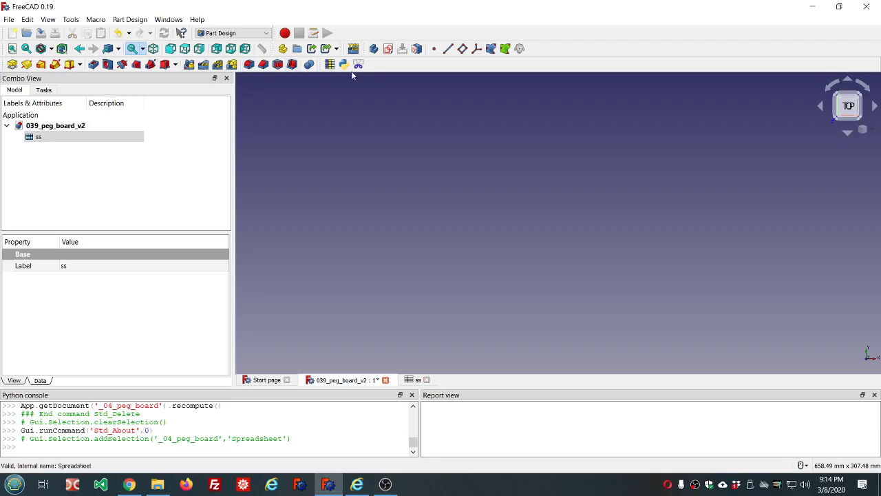
# - Create a new body with an empty sketch attached to XY_Plane, open in Sketcher
pyautogui.click(186, 158)
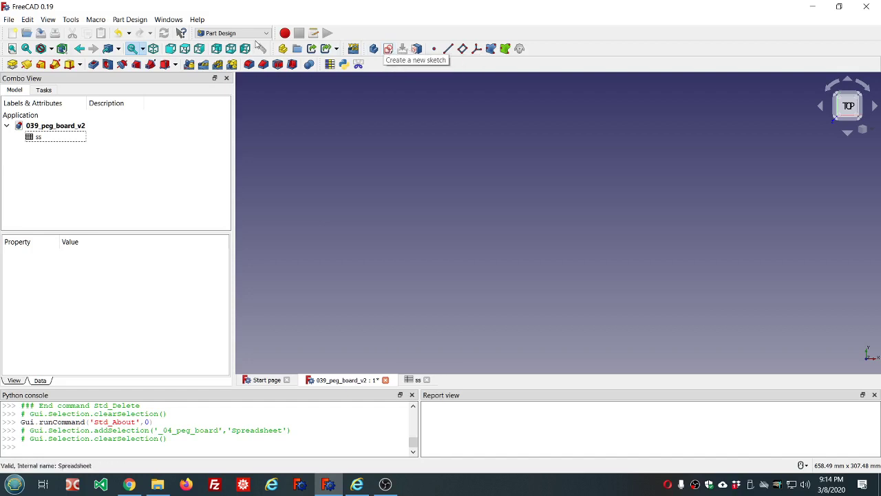
pyautogui.click(389, 52)
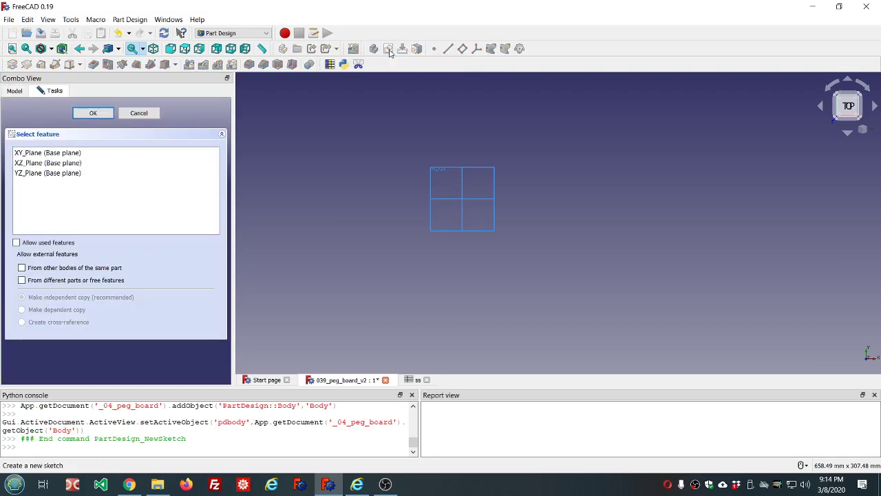
pyautogui.click(73, 156)
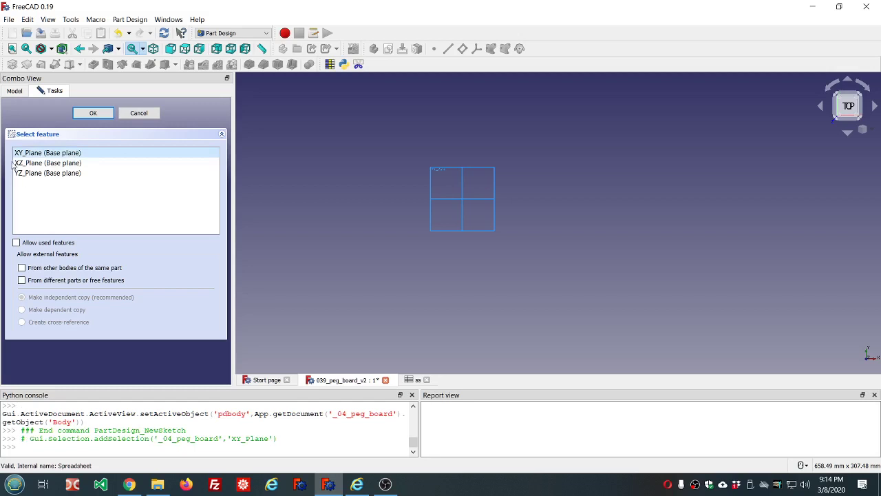
pyautogui.click(94, 112)
# - Draw a rectangle around the sketch origin
pyautogui.scroll(-2, 379, 195)
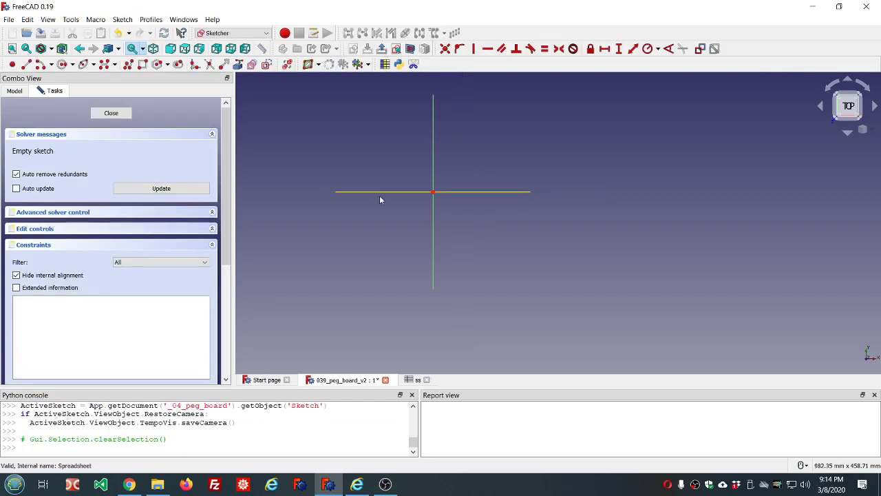
pyautogui.scroll(4, 380, 196)
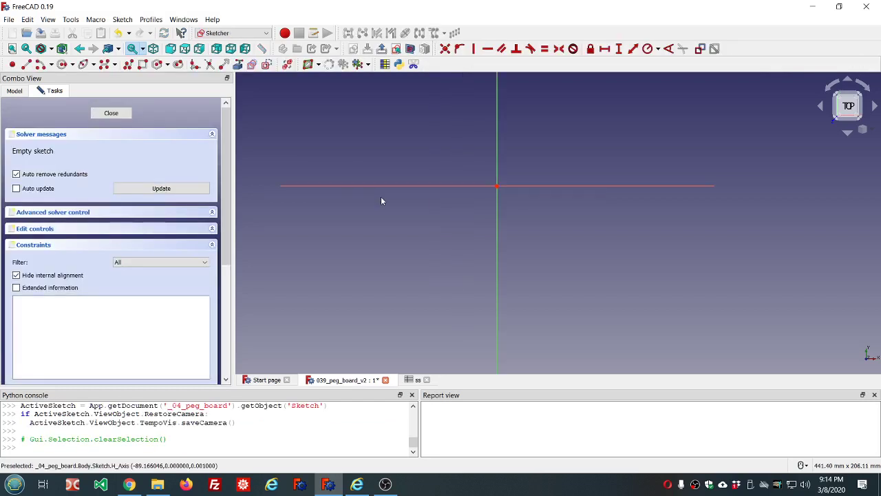
pyautogui.click(142, 64)
pyautogui.click(406, 131)
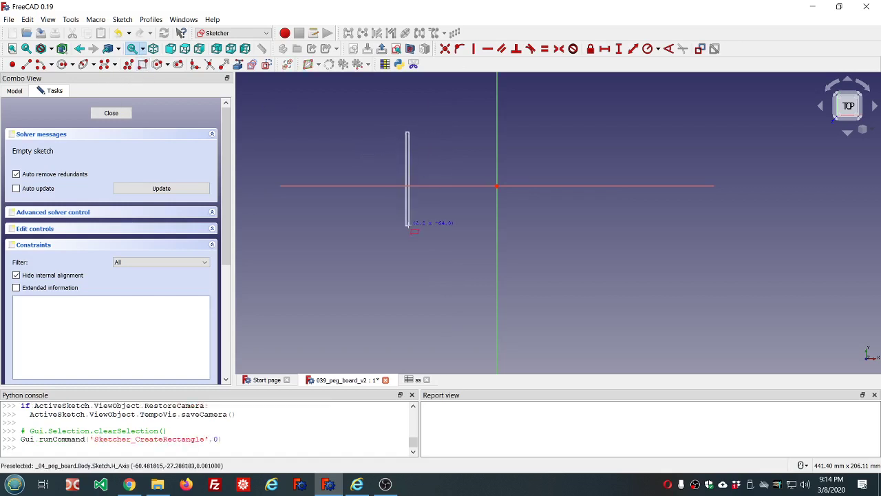
pyautogui.click(613, 235)
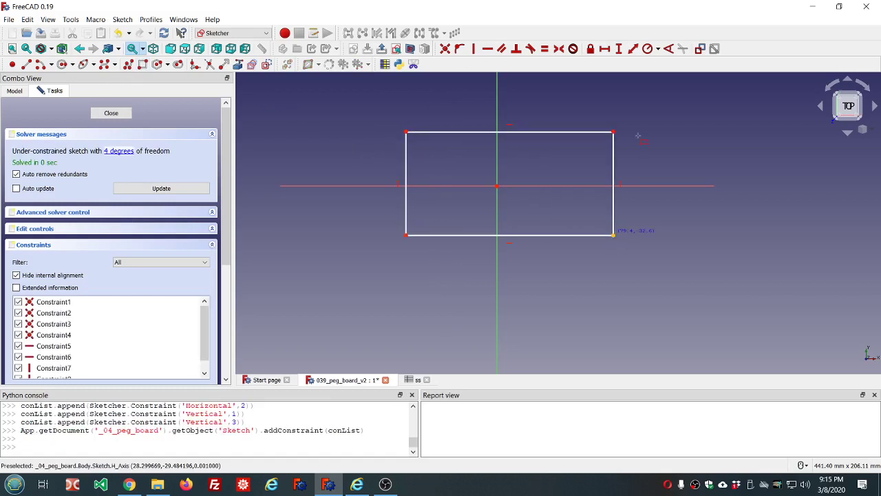
# - Make the rectangle's opposite corners symmetric about the sketch origin
pyautogui.click(407, 235)
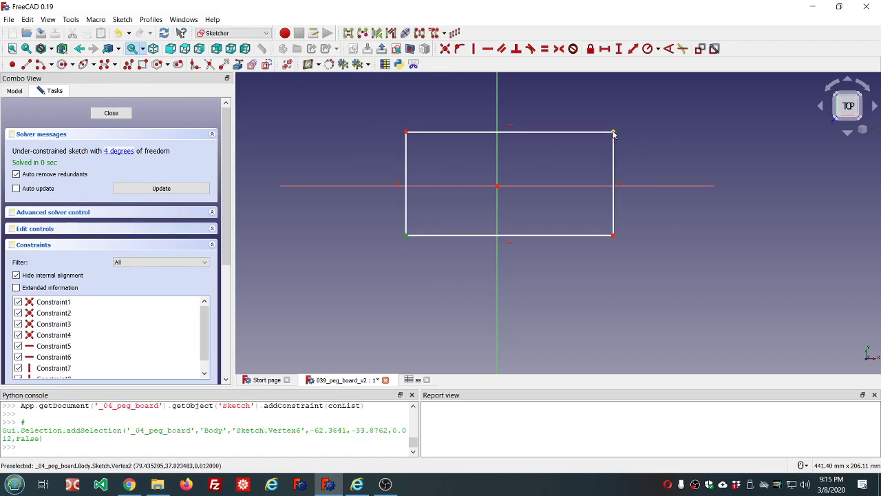
pyautogui.click(612, 133)
pyautogui.click(497, 186)
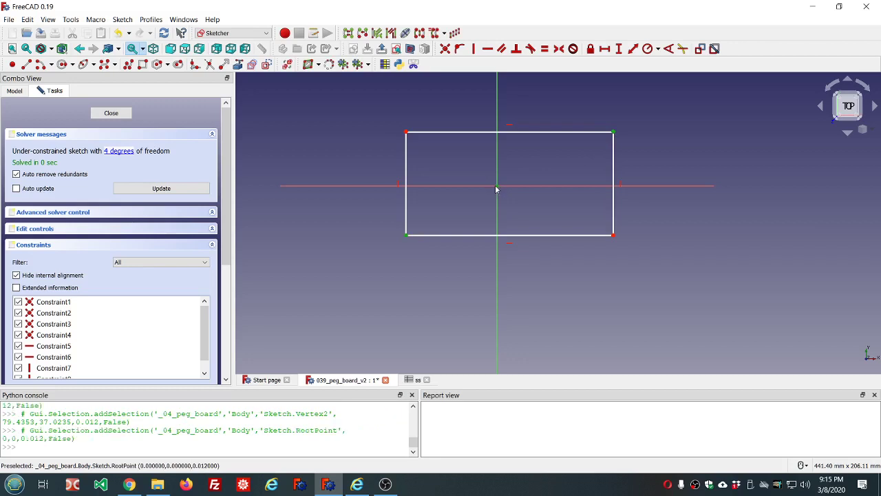
pyautogui.click(558, 51)
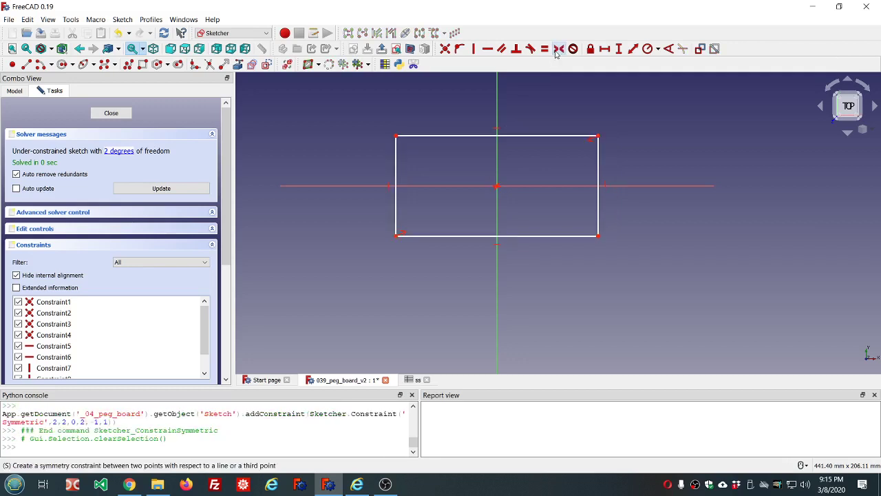
pyautogui.click(396, 173)
# - Constrain the rectangle's left edge to <<ss>>.ss_board_height, 200 mm
pyautogui.click(623, 50)
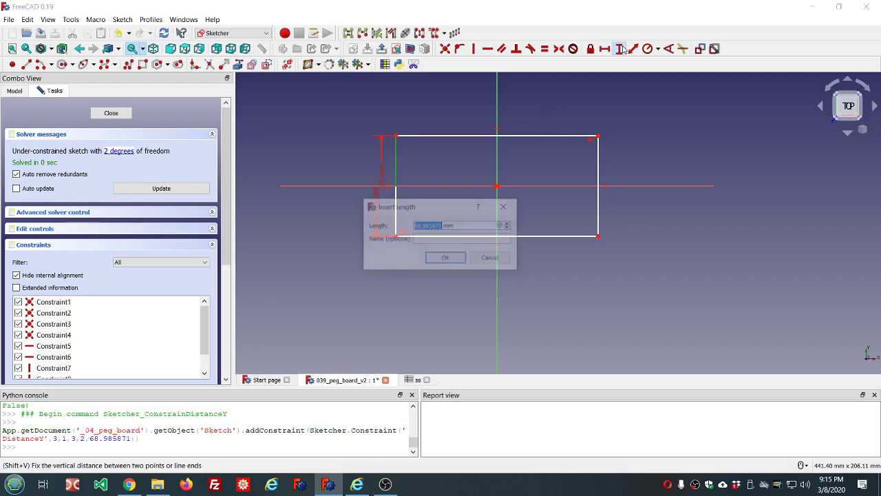
pyautogui.click(501, 232)
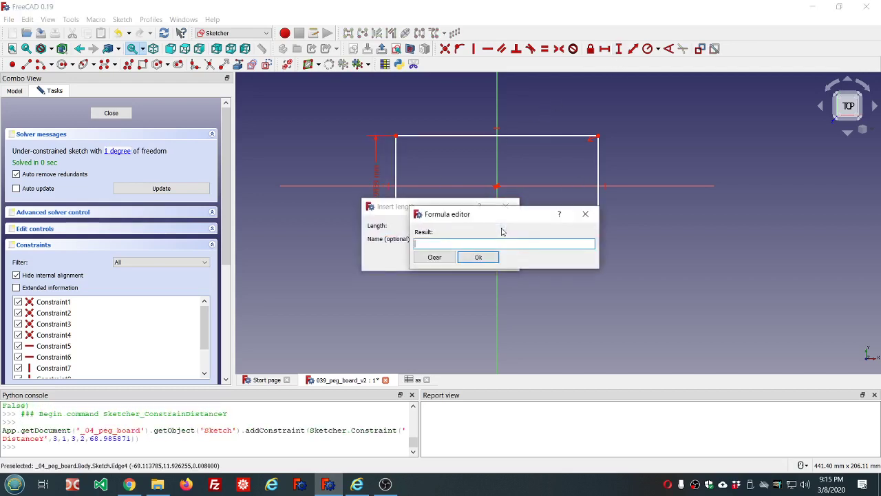
pyautogui.write('ss.ss')
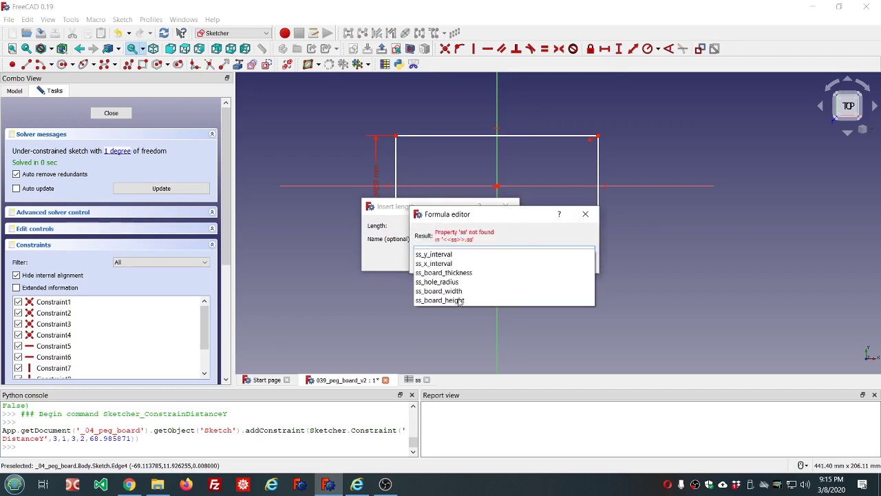
pyautogui.click(461, 300)
pyautogui.click(476, 259)
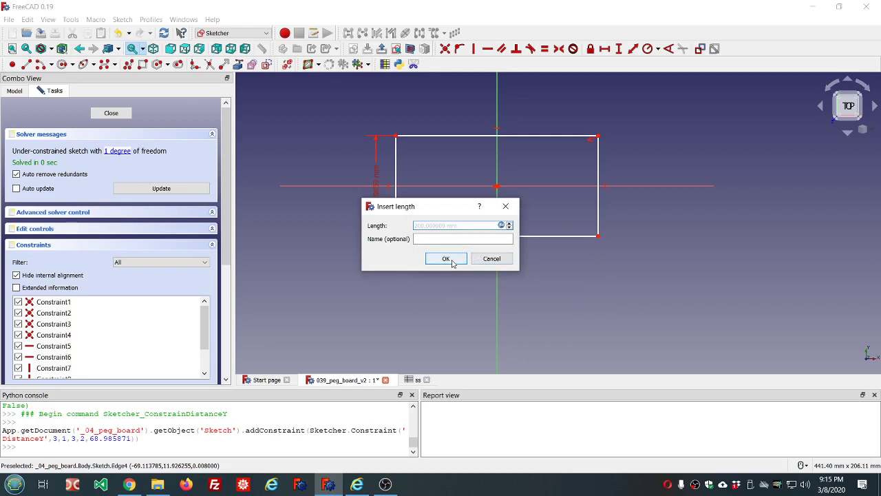
pyautogui.click(448, 259)
pyautogui.scroll(-5, 451, 265)
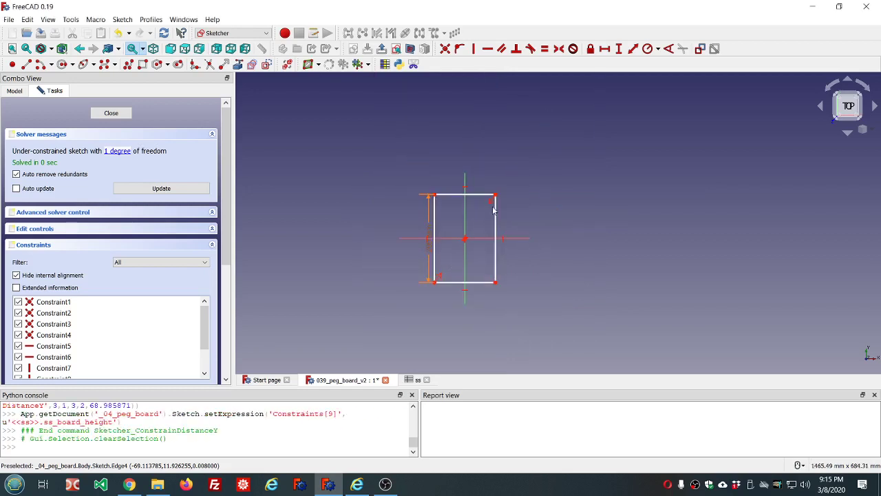
# - Constrain the top edge to <<ss>>.ss_board_width, 400 mm, and close the sketch
pyautogui.click(474, 195)
pyautogui.click(605, 49)
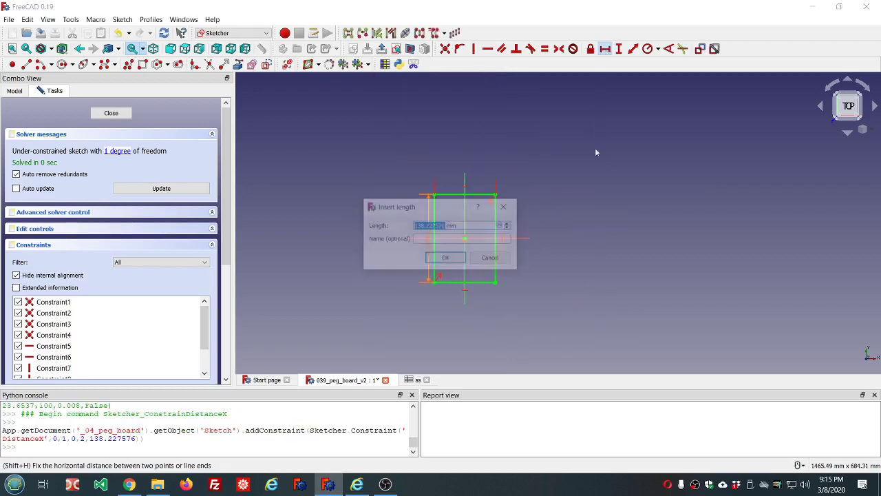
pyautogui.click(500, 225)
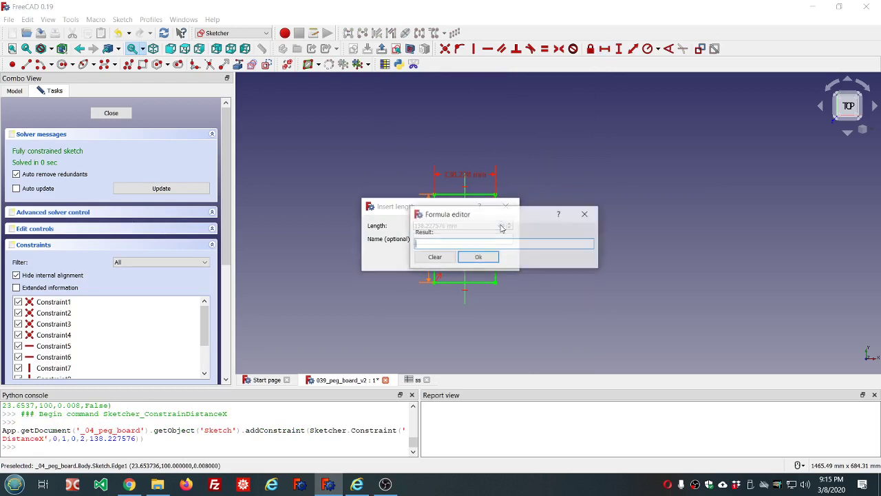
pyautogui.write('ss.ss')
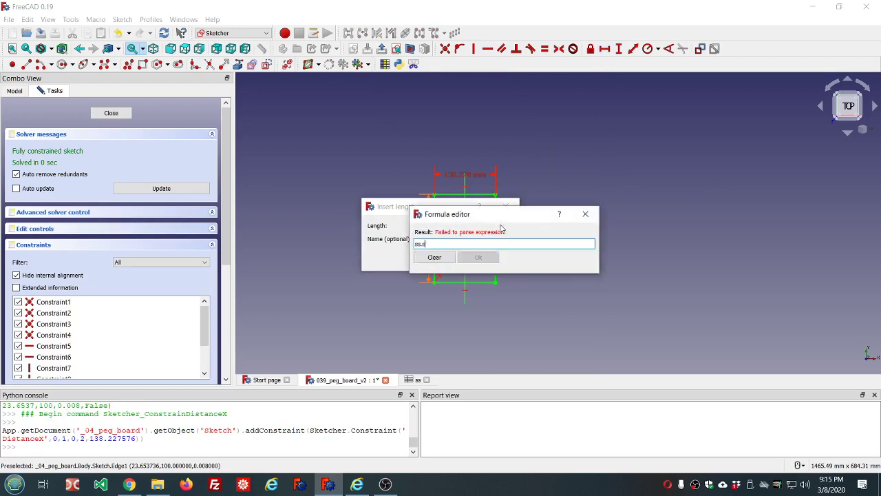
pyautogui.press('Down')
pyautogui.press('Down')
pyautogui.press('Down')
pyautogui.press('Down')
pyautogui.press('Down')
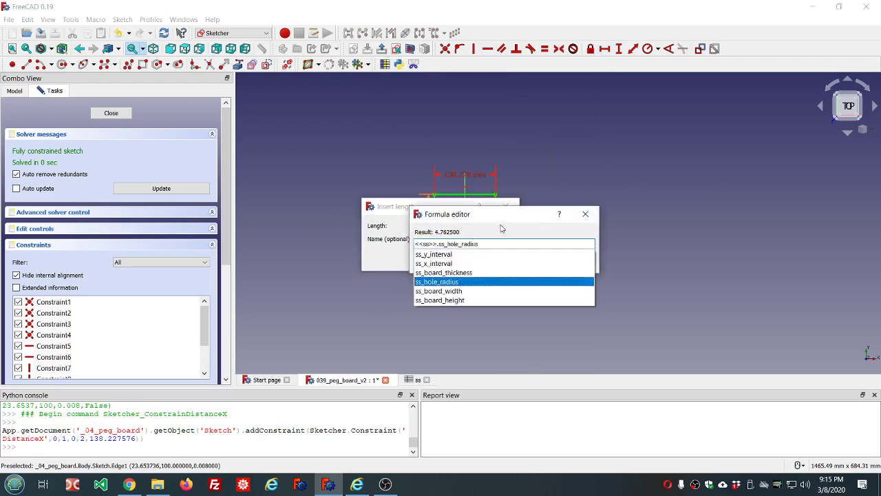
pyautogui.press('Return')
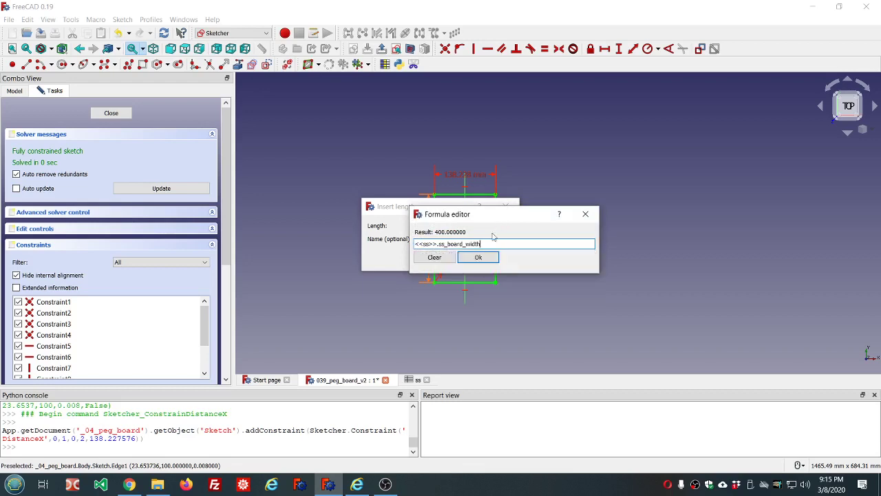
pyautogui.click(483, 258)
pyautogui.click(456, 260)
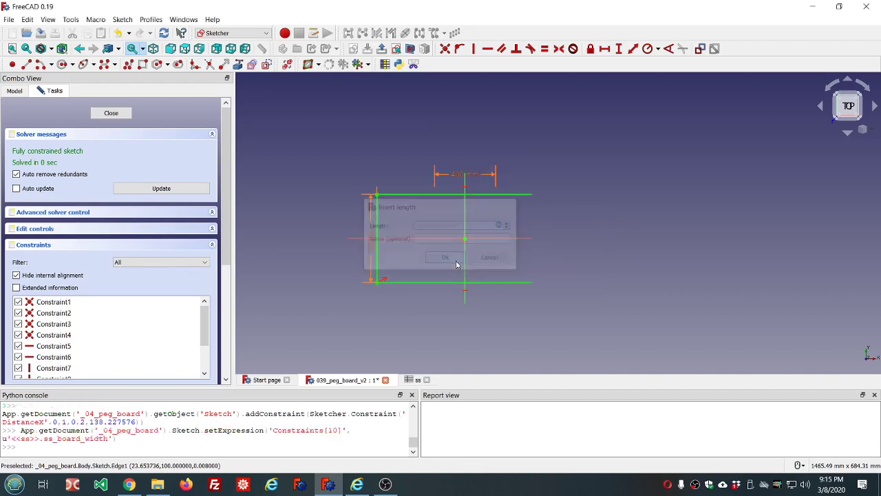
pyautogui.click(111, 113)
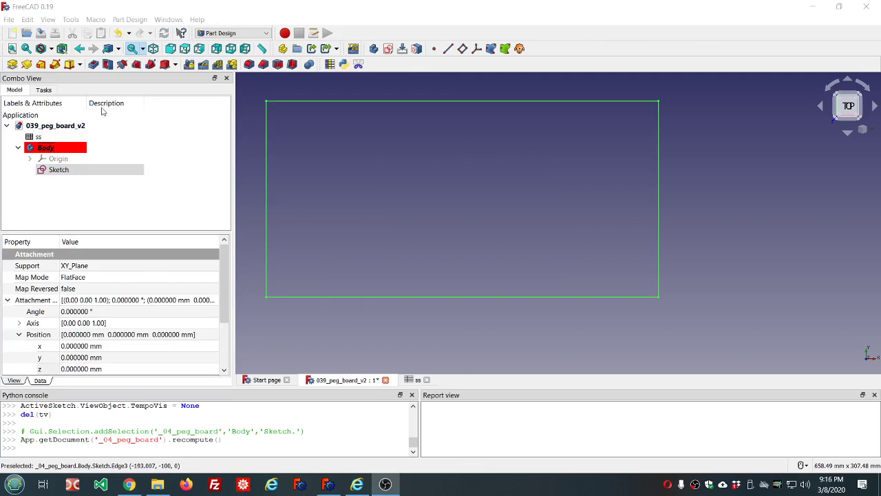
# - Pad the rectangle sketch with length set to <<ss>>.ss_board_thickness, 6.35 mm
pyautogui.click(42, 91)
pyautogui.click(19, 90)
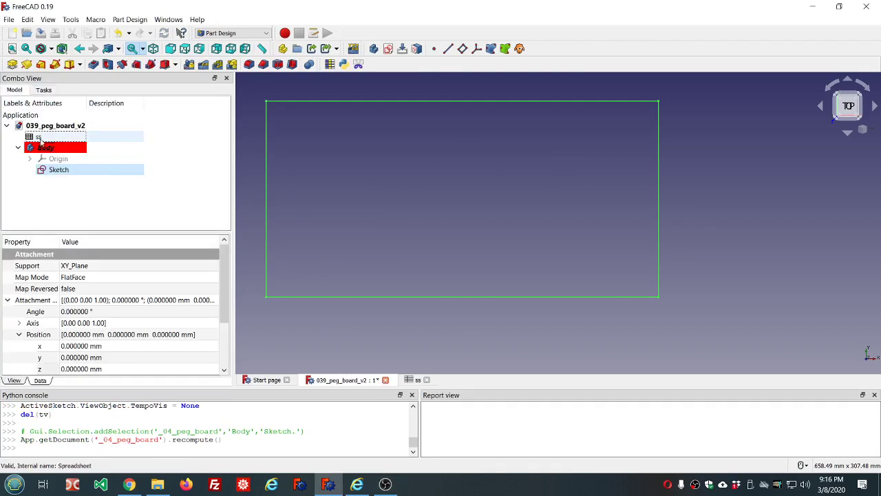
pyautogui.click(12, 65)
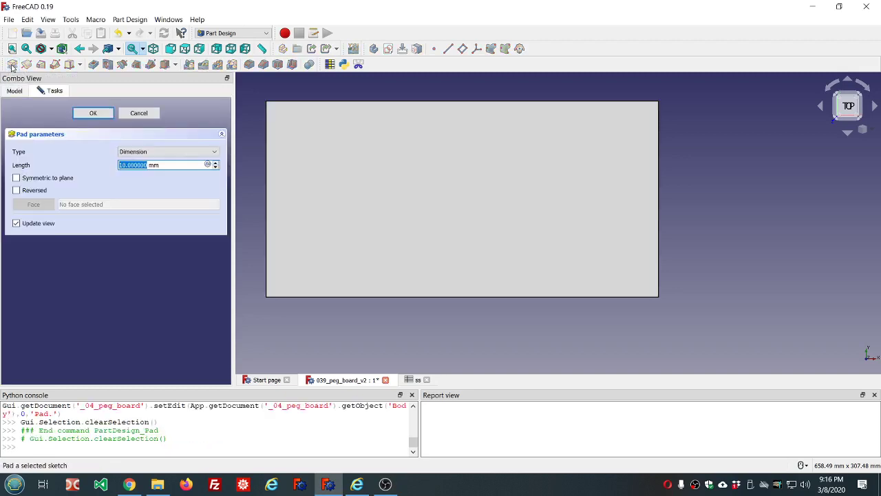
pyautogui.click(207, 164)
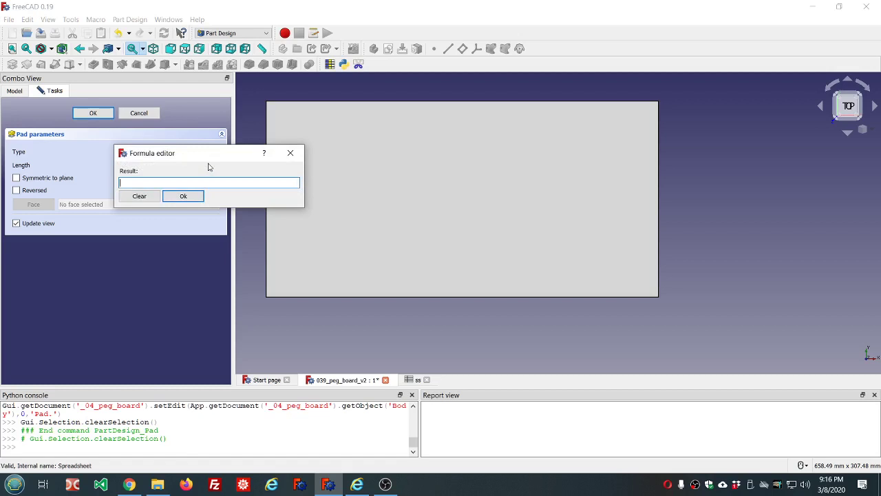
pyautogui.write('ss')
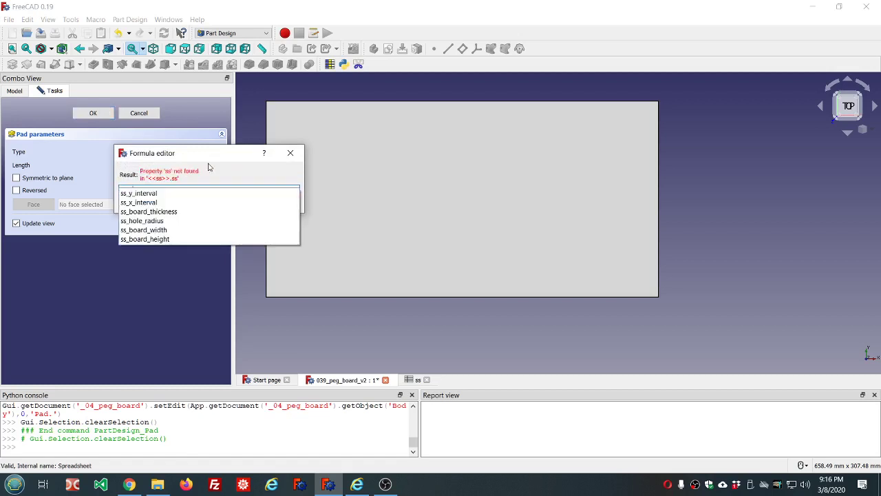
pyautogui.click(144, 211)
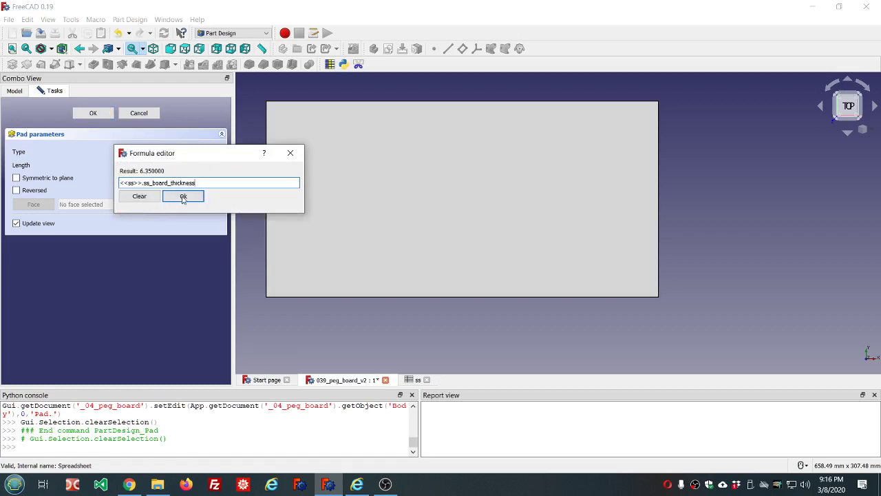
pyautogui.click(183, 198)
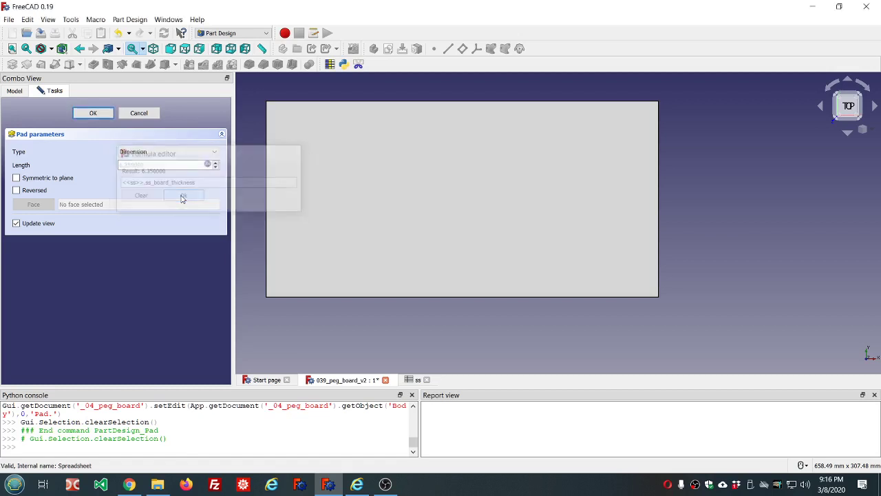
pyautogui.click(101, 115)
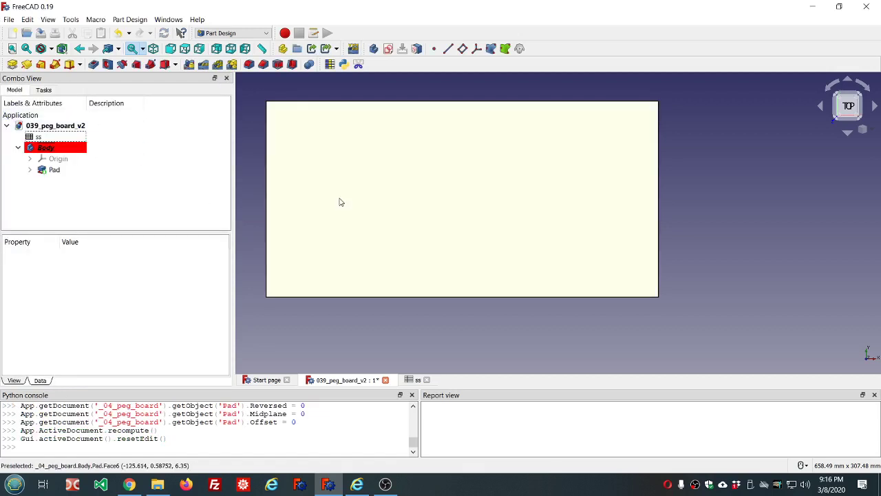
pyautogui.scroll(-2, 337, 201)
pyautogui.moveTo(403, 287)
pyautogui.mouseDown(button='middle')
pyautogui.moveTo(435, 248)
pyautogui.moveTo(484, 244)
pyautogui.moveTo(511, 267)
pyautogui.moveTo(454, 291)
pyautogui.moveTo(418, 279)
pyautogui.mouseUp(button='middle')
pyautogui.scroll(-4, 418, 279)
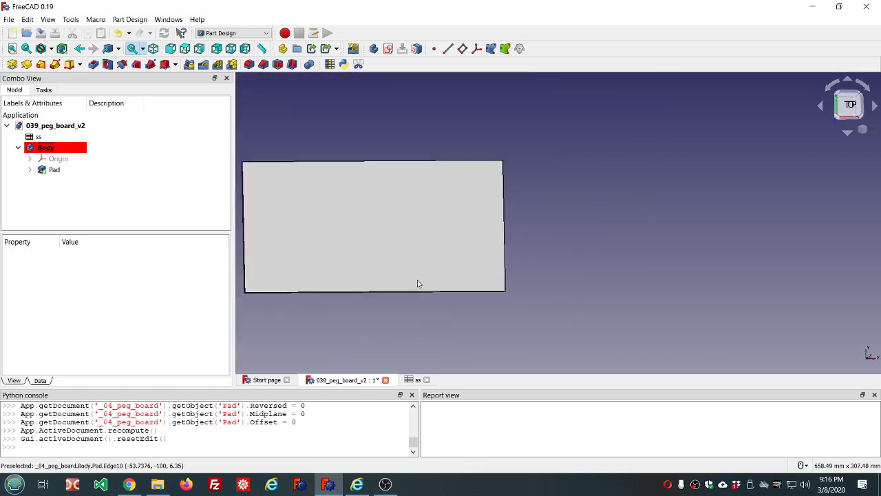
pyautogui.scroll(4, 338, 266)
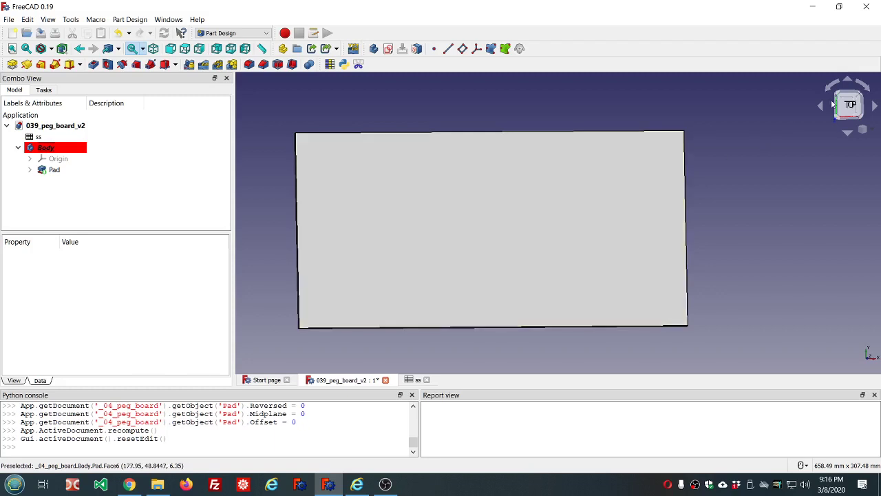
pyautogui.click(849, 105)
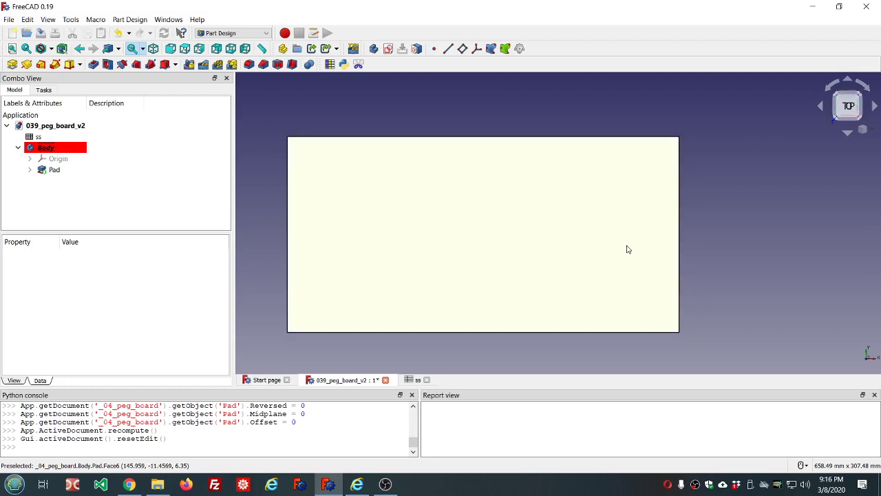
pyautogui.scroll(-3, 626, 248)
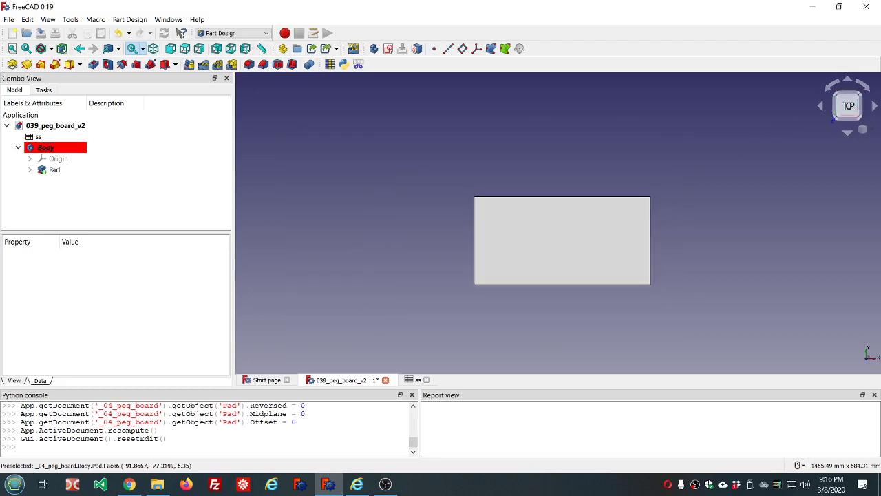
pyautogui.hotkey('alt', 'Tab')
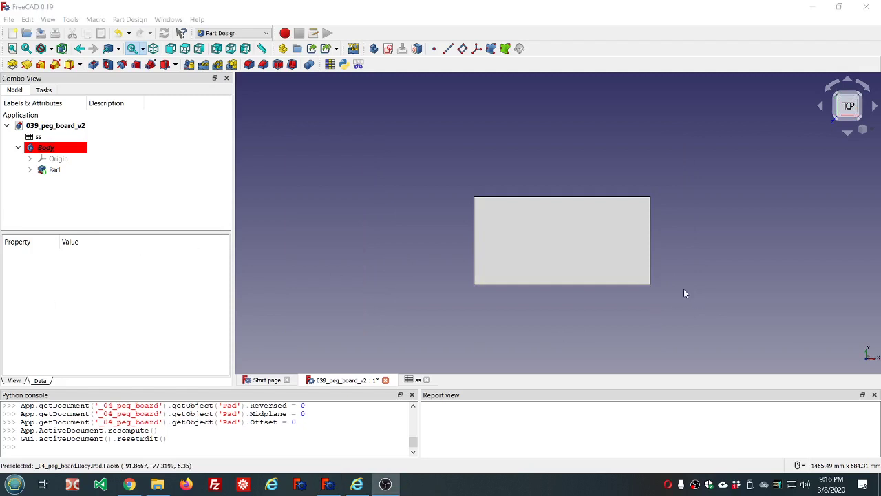
pyautogui.scroll(2, 683, 293)
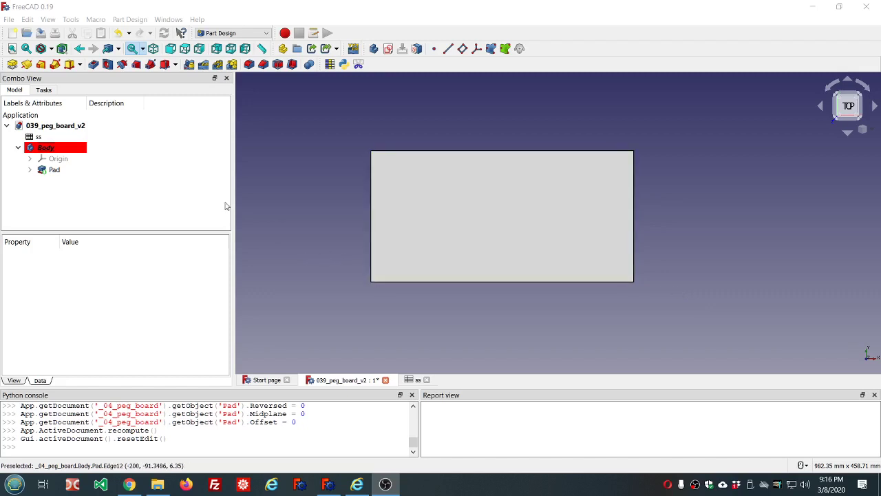
pyautogui.click(161, 192)
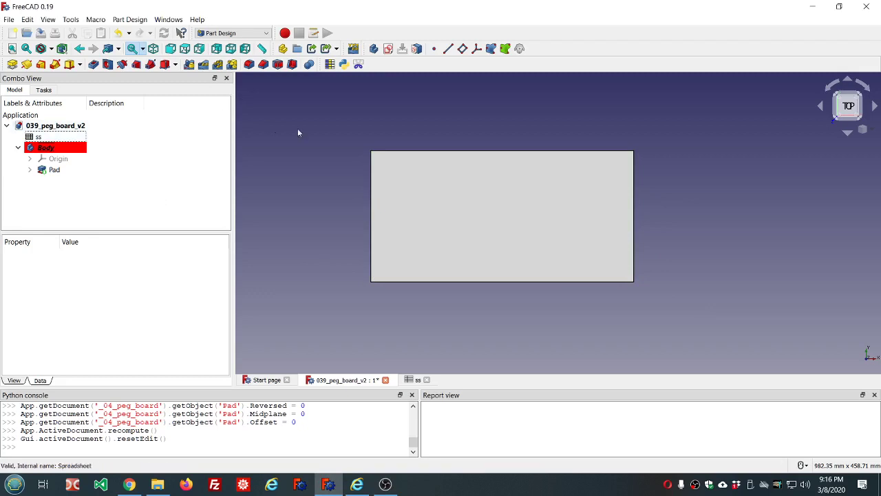
# - Add an empty Sketch001 on XY_Plane, close it, and select it to show its properties
pyautogui.click(388, 49)
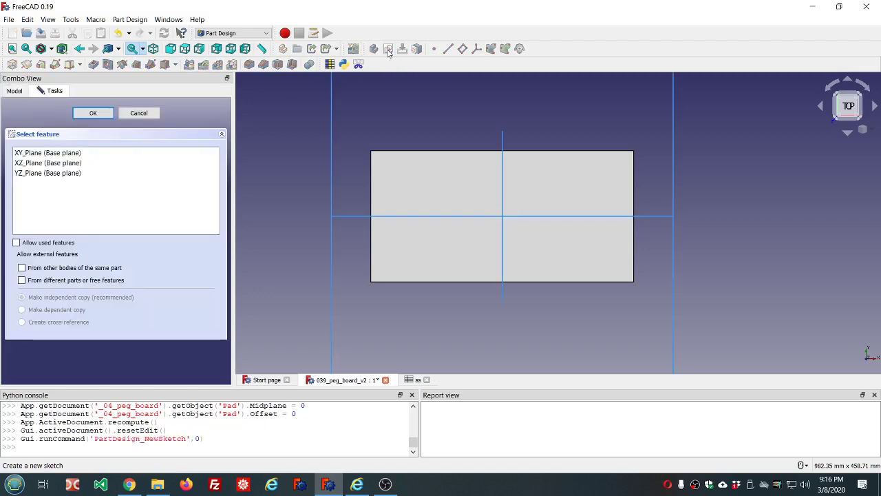
pyautogui.click(78, 153)
pyautogui.click(100, 116)
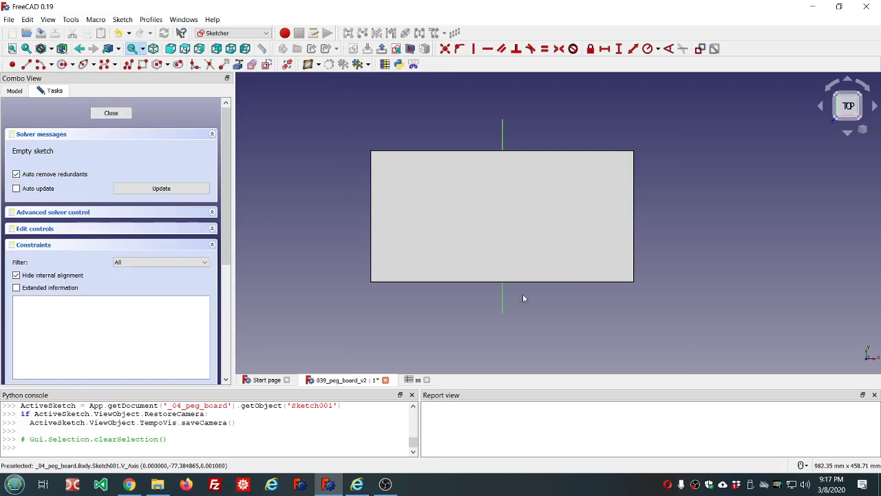
pyautogui.moveTo(521, 292)
pyautogui.mouseDown(button='middle')
pyautogui.moveTo(551, 176)
pyautogui.moveTo(534, 273)
pyautogui.mouseUp(button='middle')
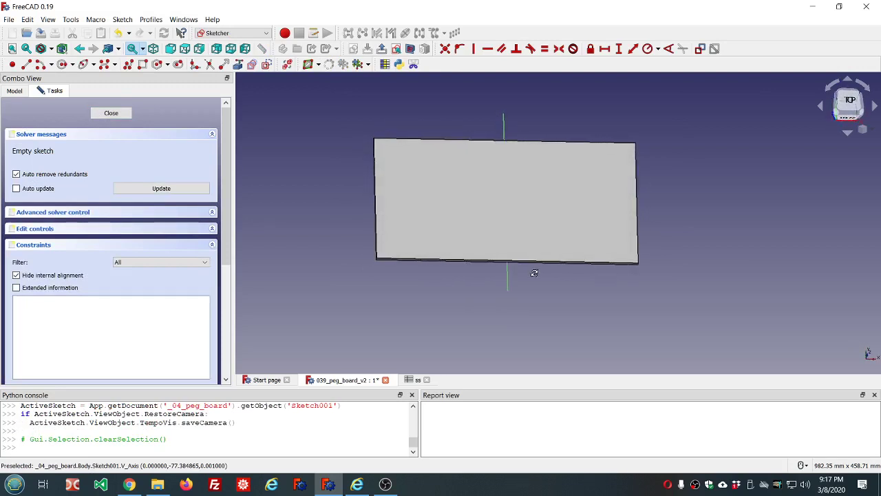
pyautogui.click(108, 114)
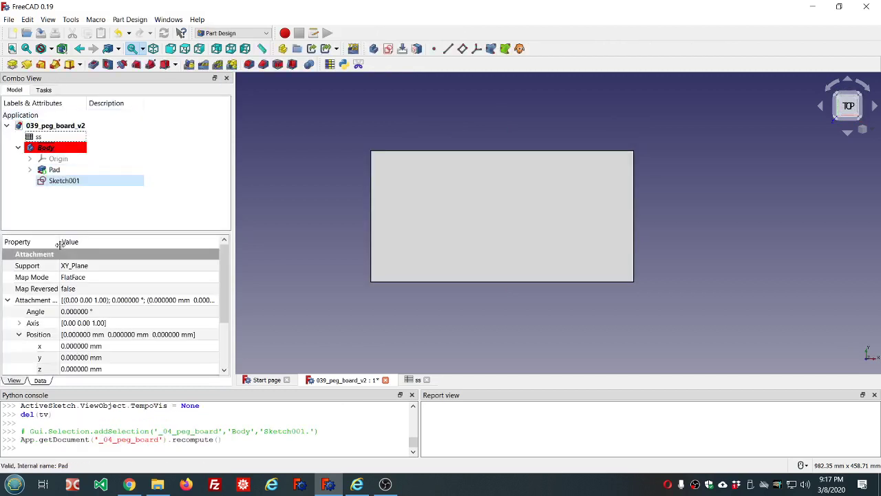
pyautogui.click(51, 182)
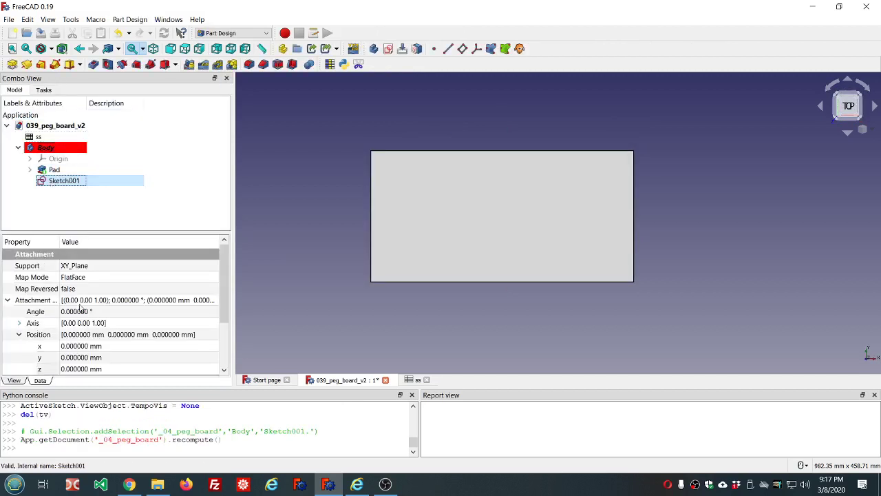
pyautogui.click(8, 301)
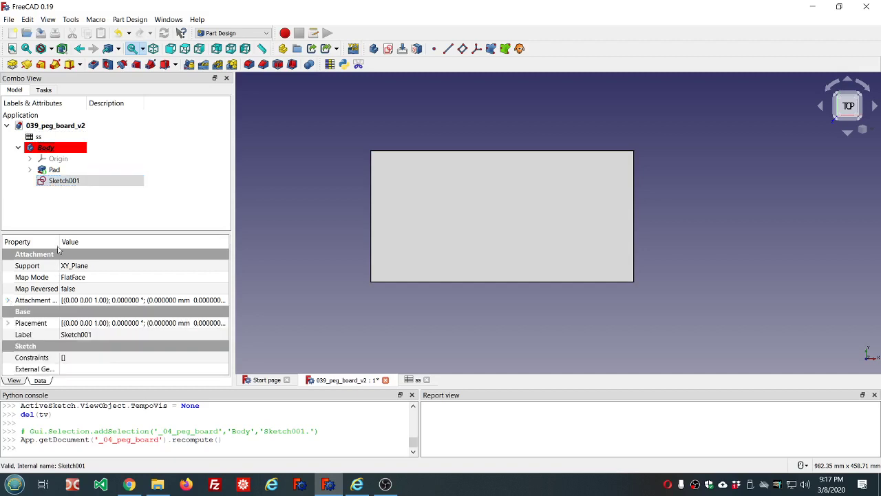
# - Set Sketch001's attachment offset z to <<ss>>.ss_board_thickness (6.35 mm) and reopen the sketch
pyautogui.moveTo(59, 242); pyautogui.dragTo(98, 242)
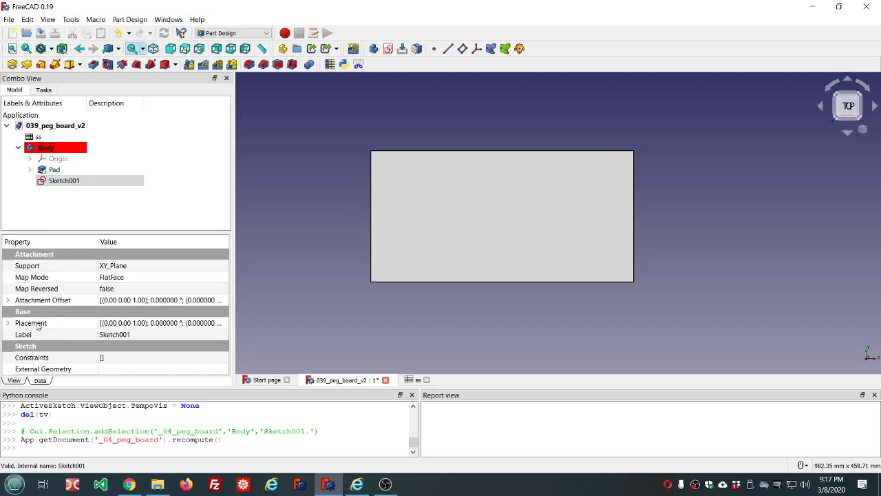
pyautogui.click(8, 301)
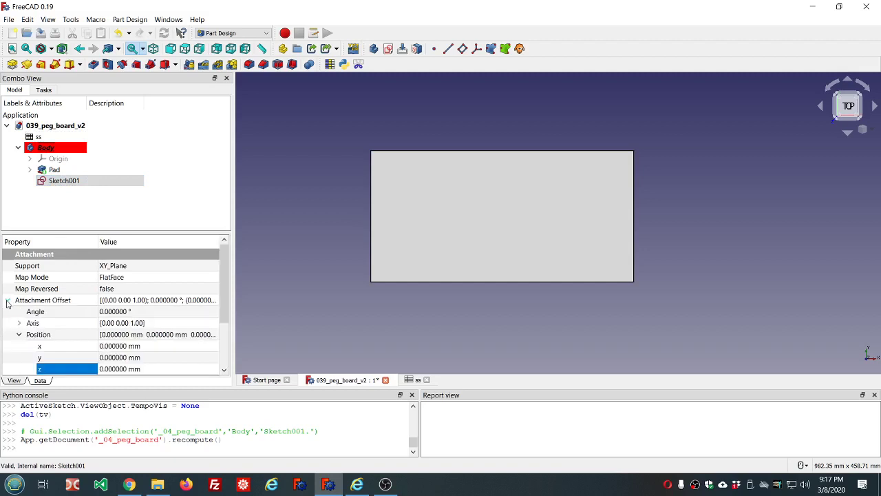
pyautogui.click(156, 369)
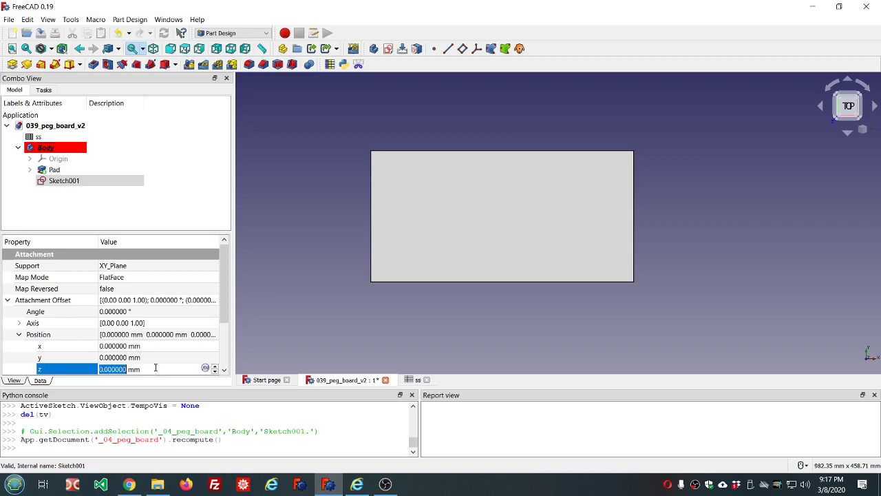
pyautogui.write('1')
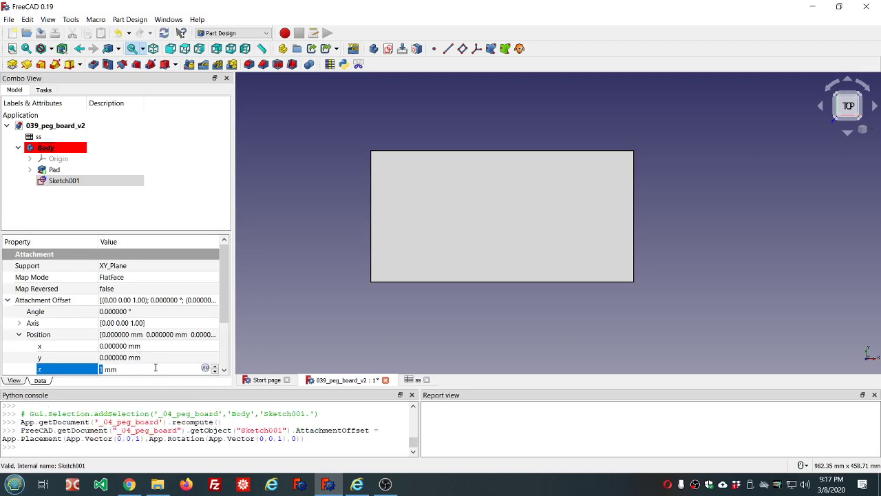
pyautogui.press('=')
pyautogui.write('ss')
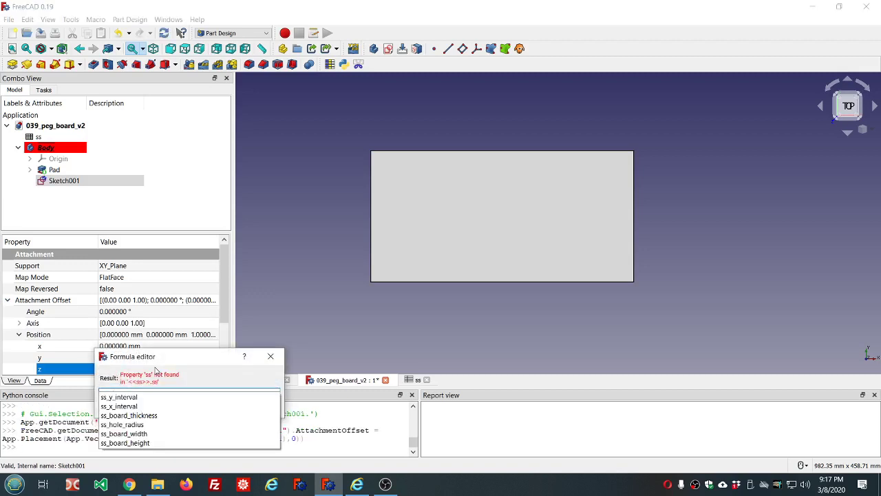
pyautogui.click(124, 415)
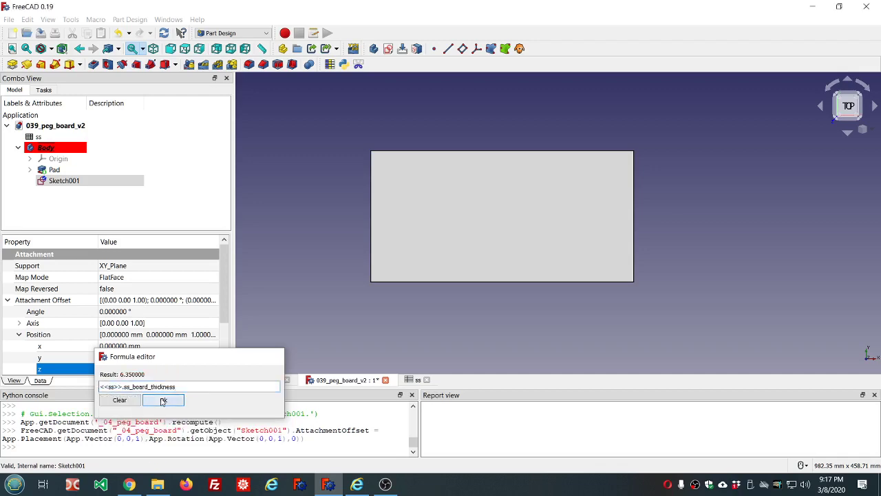
pyautogui.click(163, 401)
pyautogui.click(306, 308)
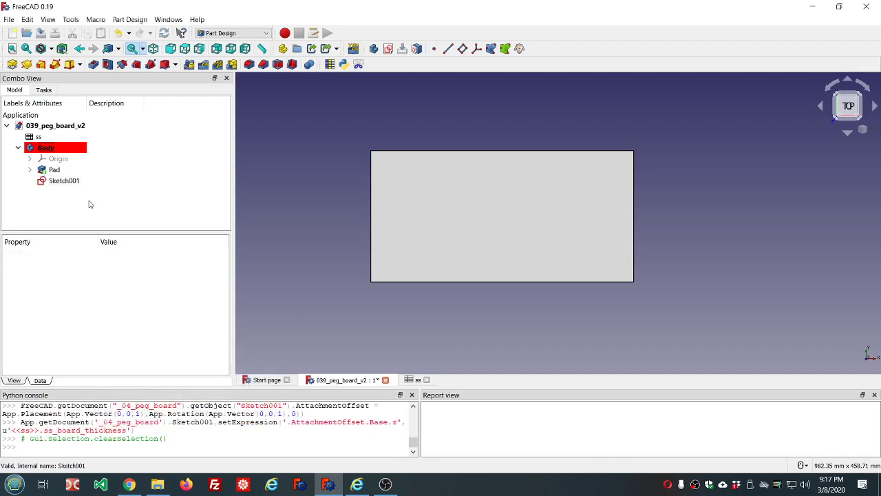
pyautogui.doubleClick(64, 181)
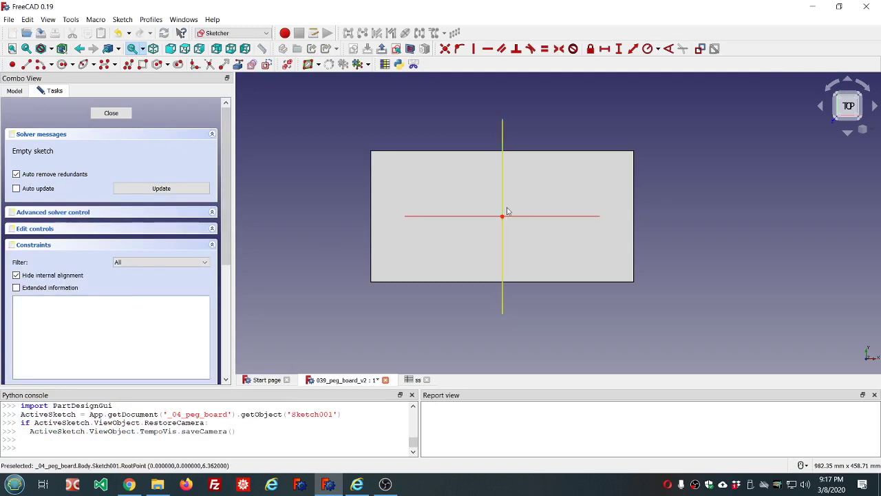
# - Switch to the Top view and zoom in so the plate fills the view
pyautogui.moveTo(560, 324)
pyautogui.mouseDown(button='middle')
pyautogui.moveTo(558, 245)
pyautogui.moveTo(564, 340)
pyautogui.moveTo(561, 329)
pyautogui.mouseUp(button='middle')
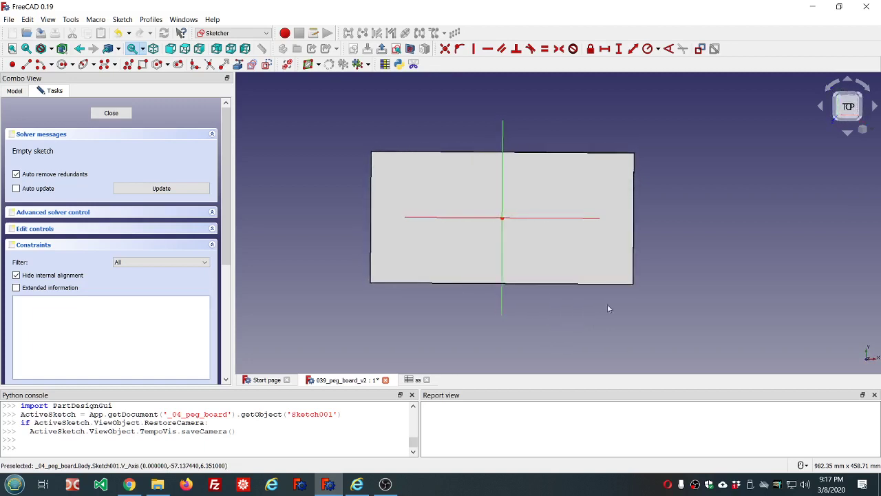
pyautogui.click(850, 110)
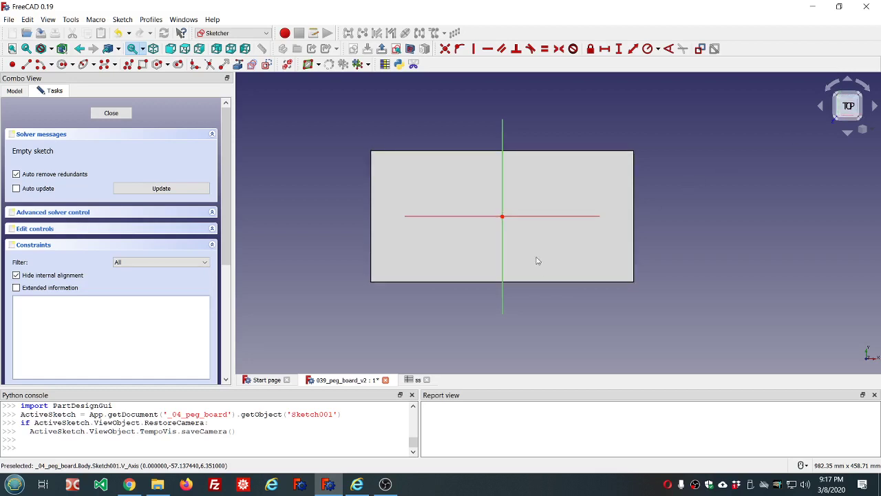
pyautogui.scroll(2, 541, 268)
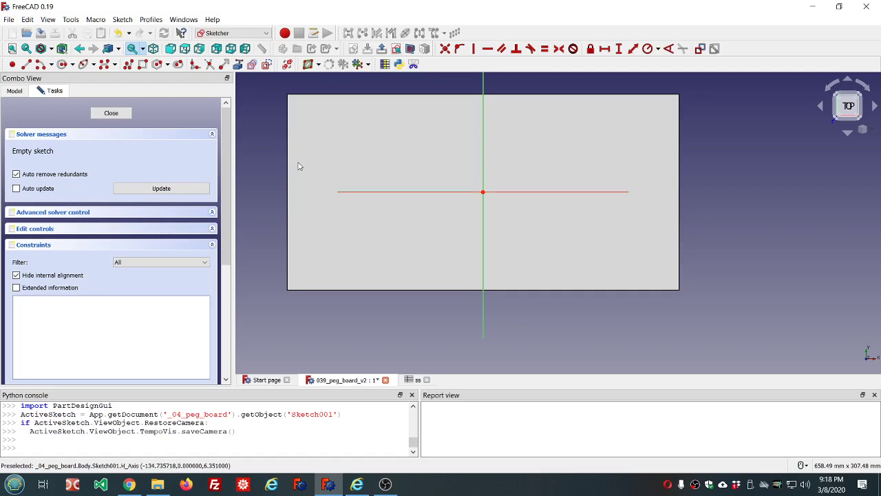
# - Draw a small circle near the plate's lower-left corner
pyautogui.click(62, 65)
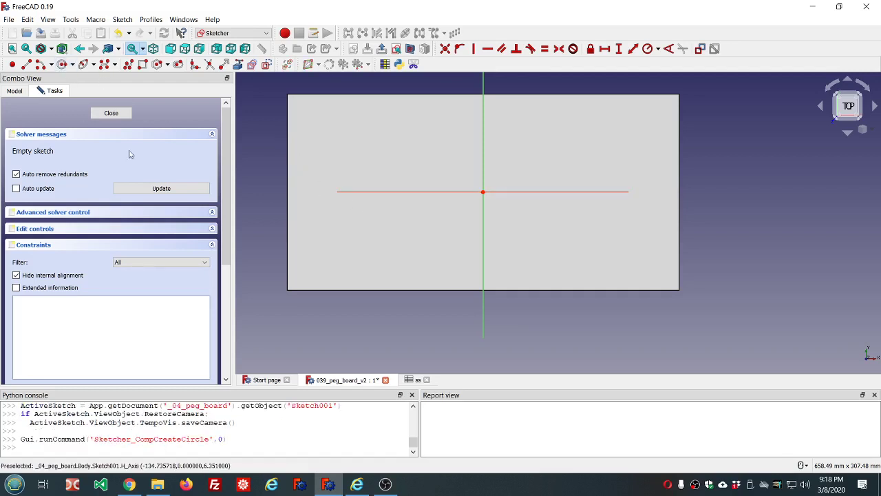
pyautogui.click(308, 273)
pyautogui.click(311, 268)
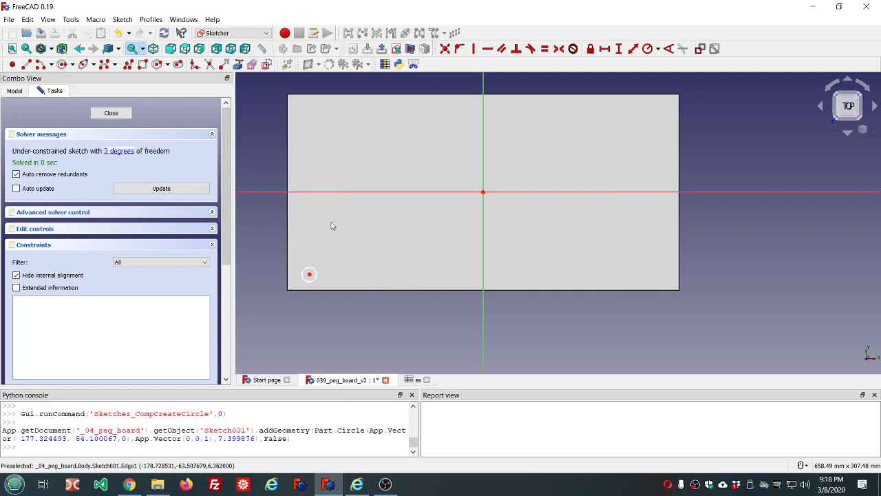
# - Constrain the circle's radius to <<ss>>.ss_hole_radius (4.7625 mm) and nudge it toward the left edge
pyautogui.click(317, 277)
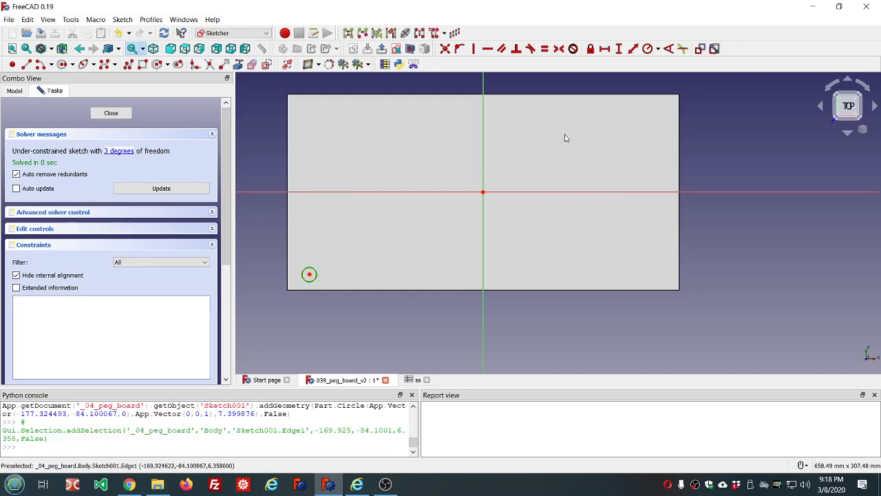
pyautogui.click(648, 49)
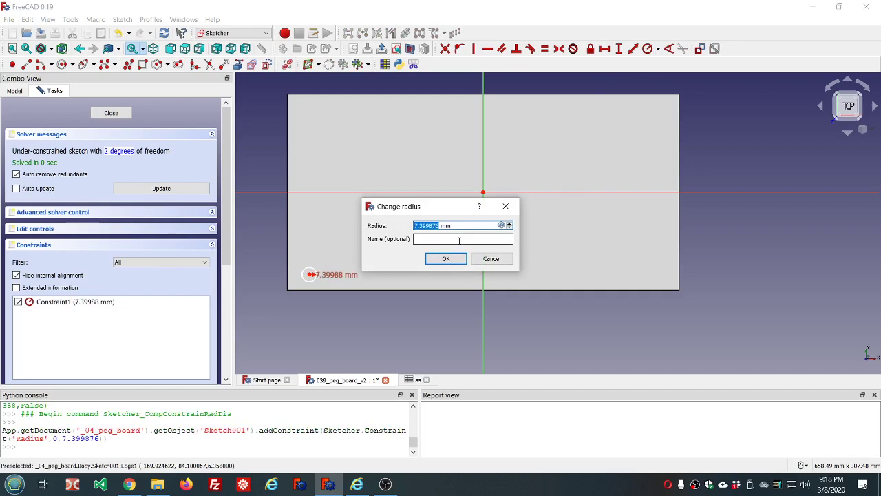
pyautogui.press('=')
pyautogui.write('ss.ss')
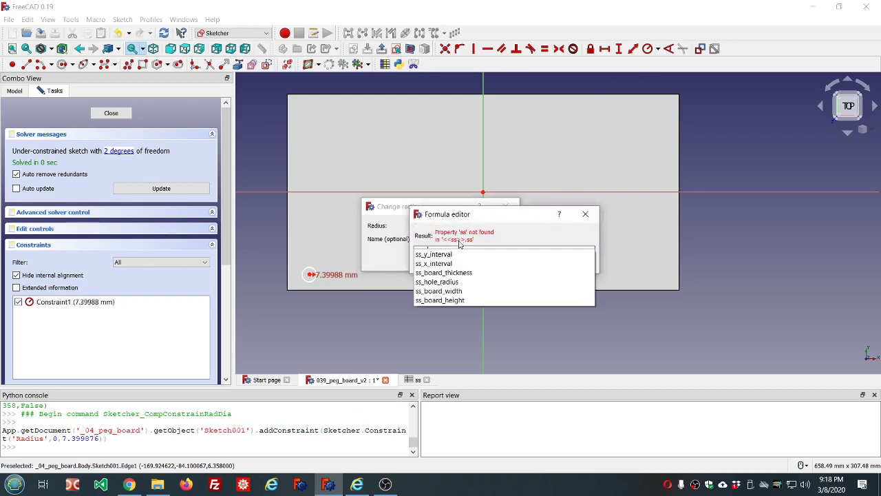
pyautogui.click(444, 286)
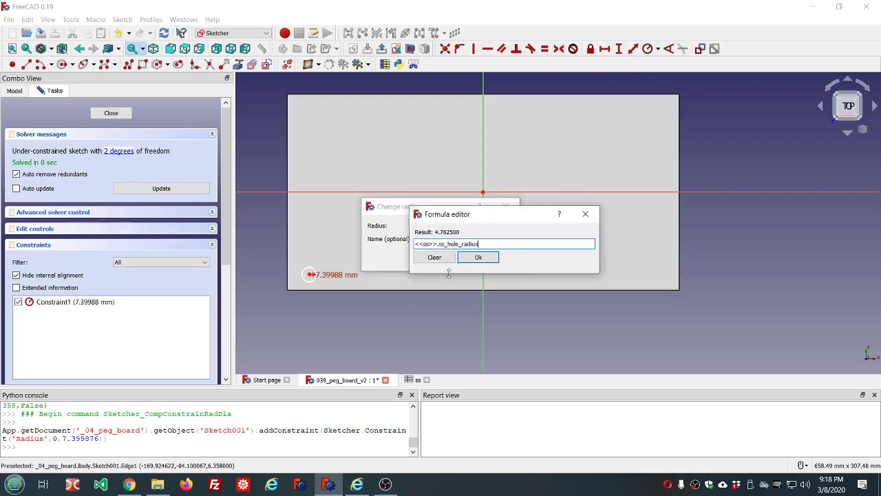
pyautogui.click(476, 259)
pyautogui.click(446, 259)
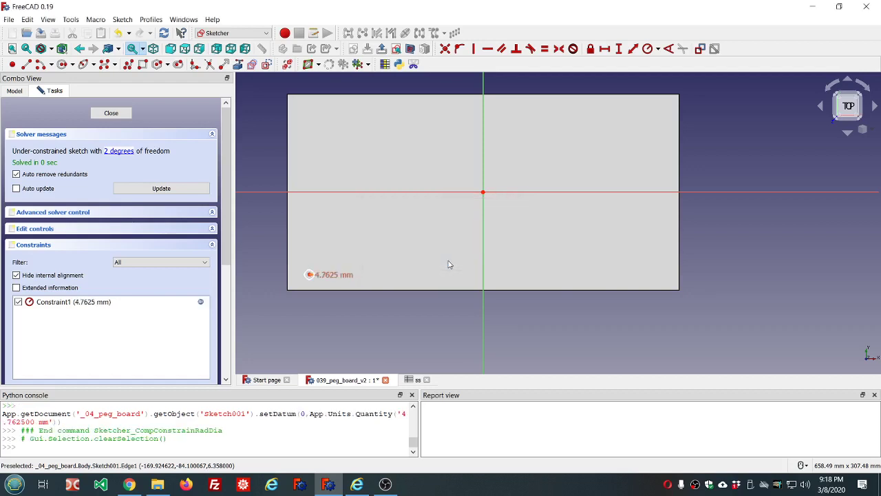
pyautogui.scroll(2, 306, 285)
pyautogui.scroll(-2, 307, 285)
pyautogui.moveTo(308, 278); pyautogui.dragTo(300, 276)
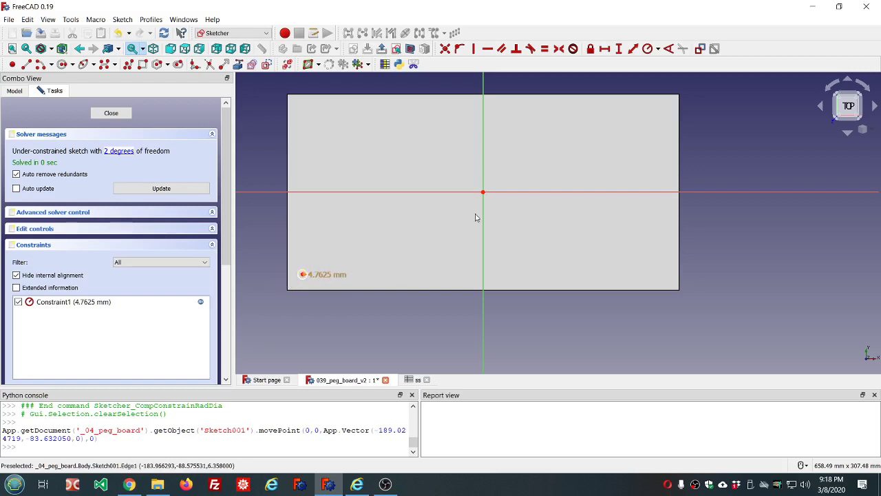
# - Set the circle centre's horizontal offset to -ss_board_width/2 + ss_x_interval, -174.6 mm
pyautogui.click(303, 275)
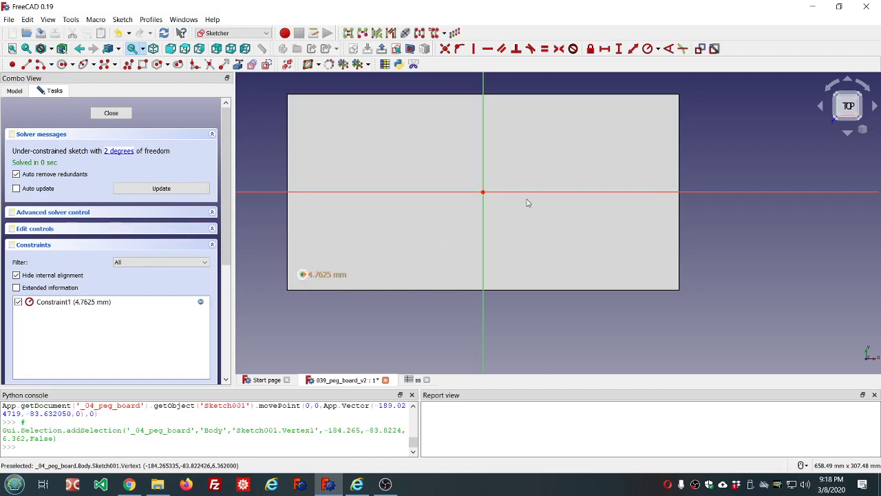
pyautogui.click(604, 48)
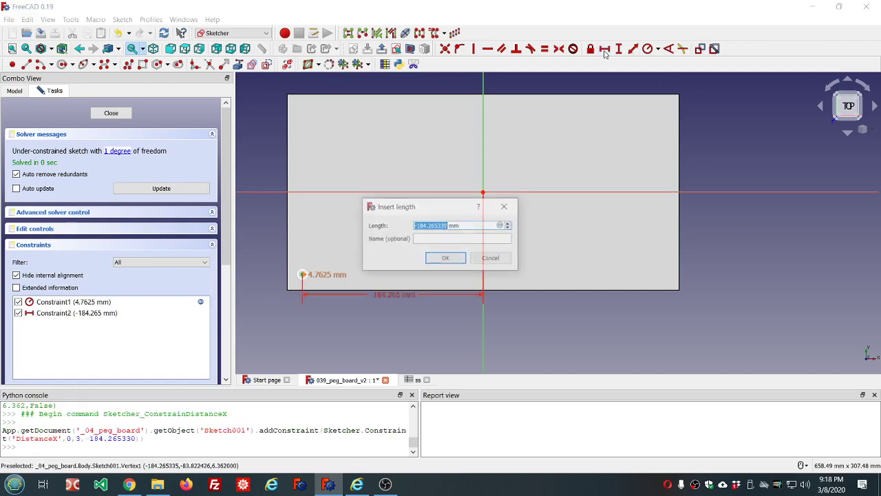
pyautogui.click(501, 226)
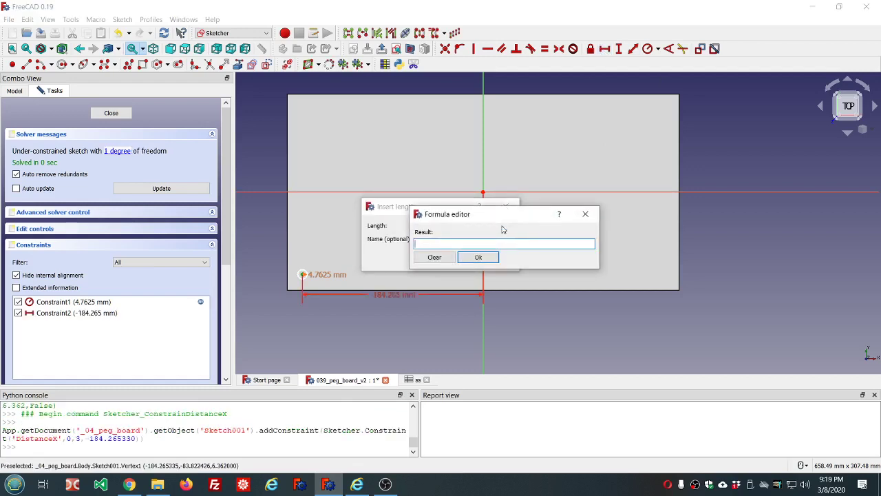
pyautogui.write('ss')
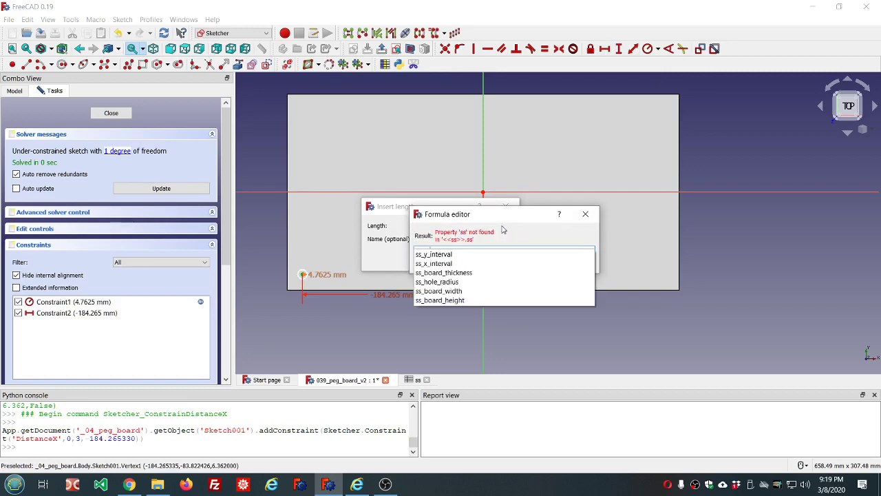
pyautogui.click(454, 295)
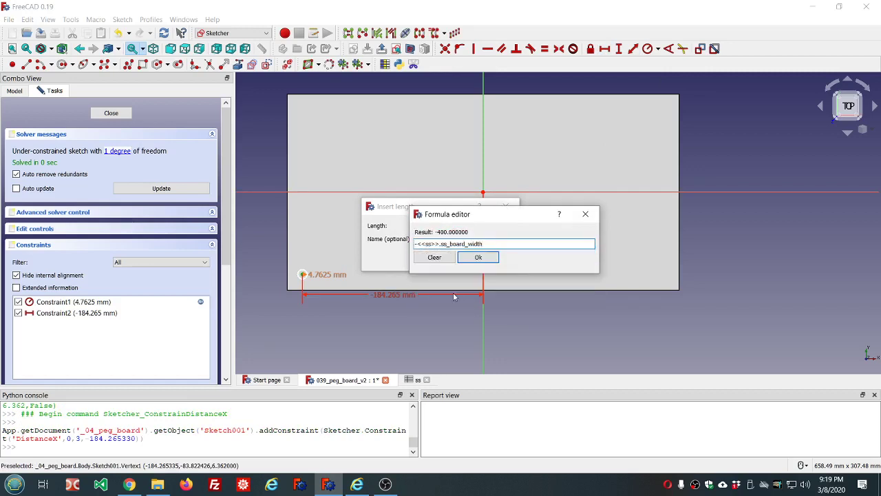
pyautogui.write('/2+')
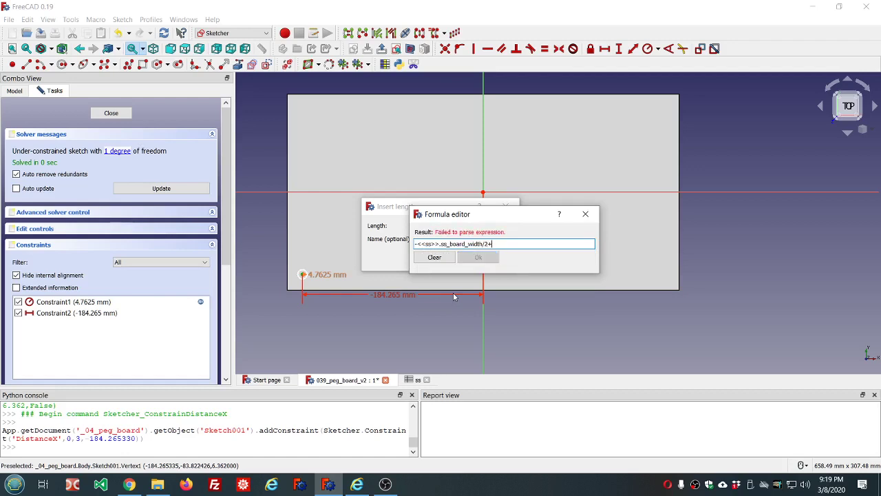
pyautogui.write('ss>>.ss')
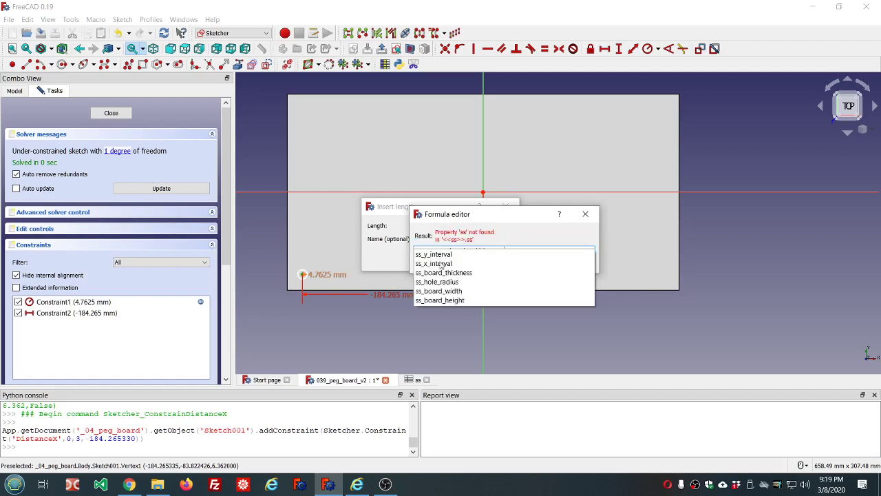
pyautogui.click(443, 264)
pyautogui.click(487, 260)
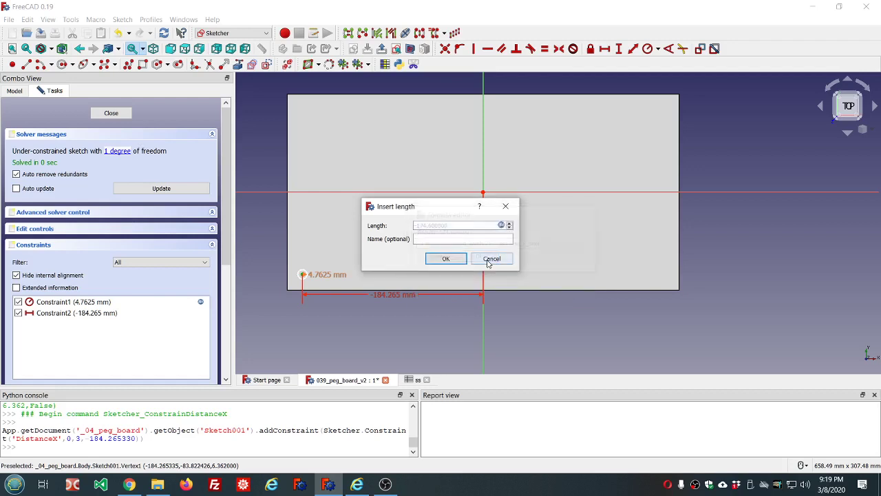
pyautogui.click(448, 258)
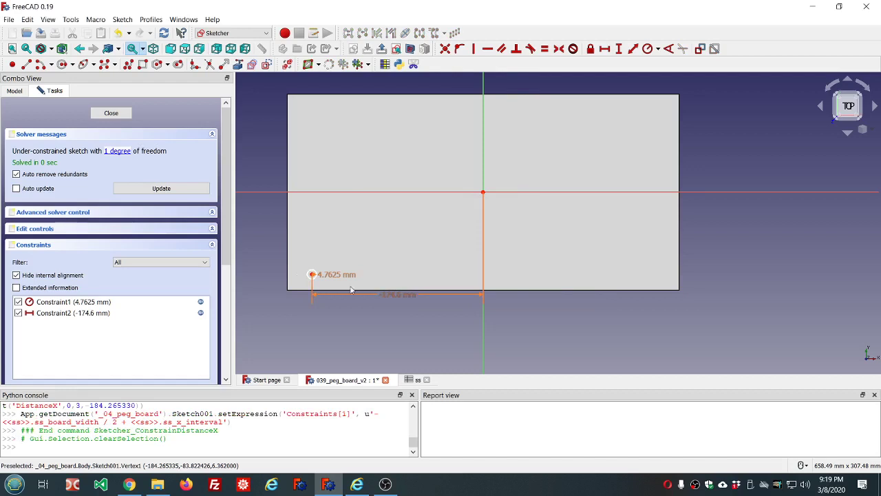
pyautogui.scroll(5, 324, 282)
pyautogui.scroll(-4, 324, 283)
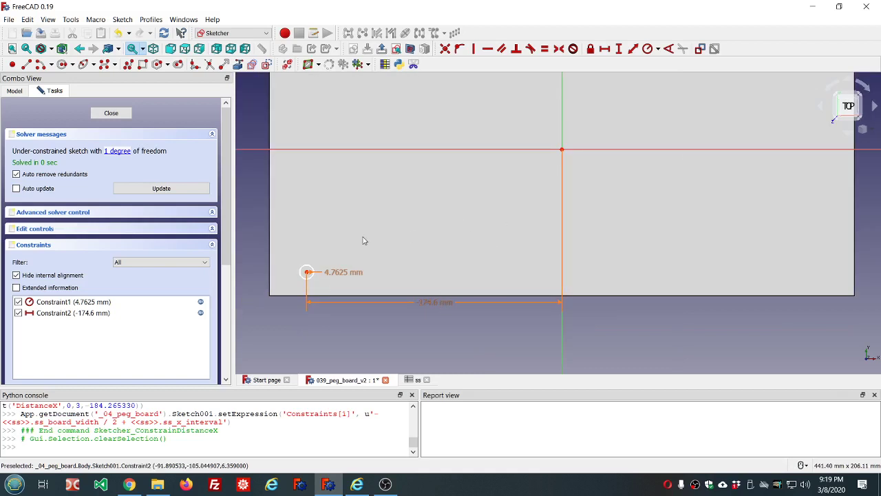
# - Fix the hole centre's vertical distance to -ss_board_height/2+ss_y_interval (-74.6 mm), then close the sketch
pyautogui.click(307, 272)
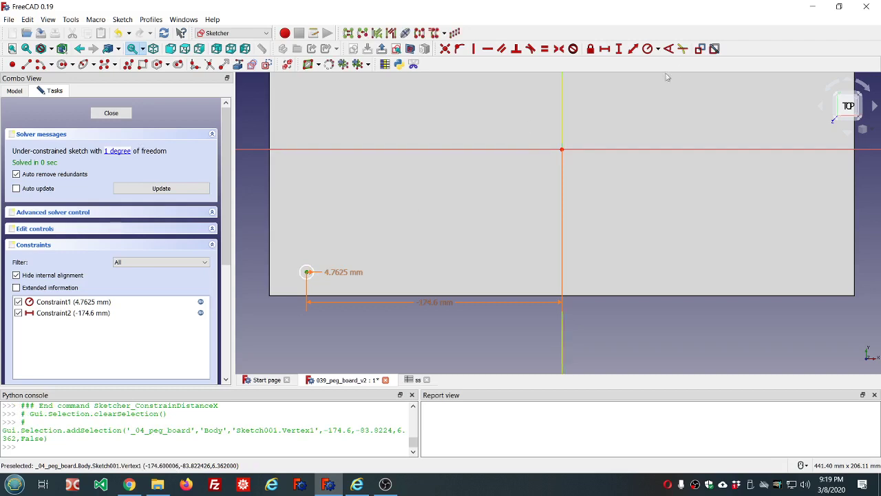
pyautogui.click(618, 49)
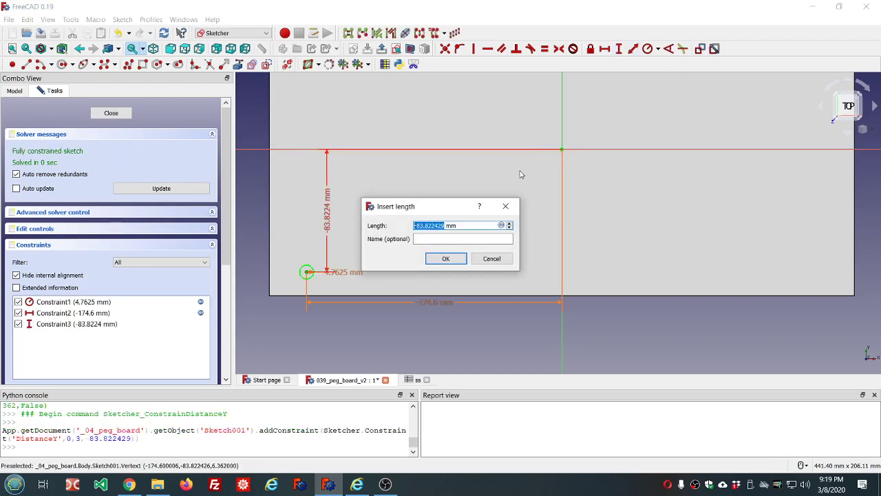
pyautogui.click(502, 225)
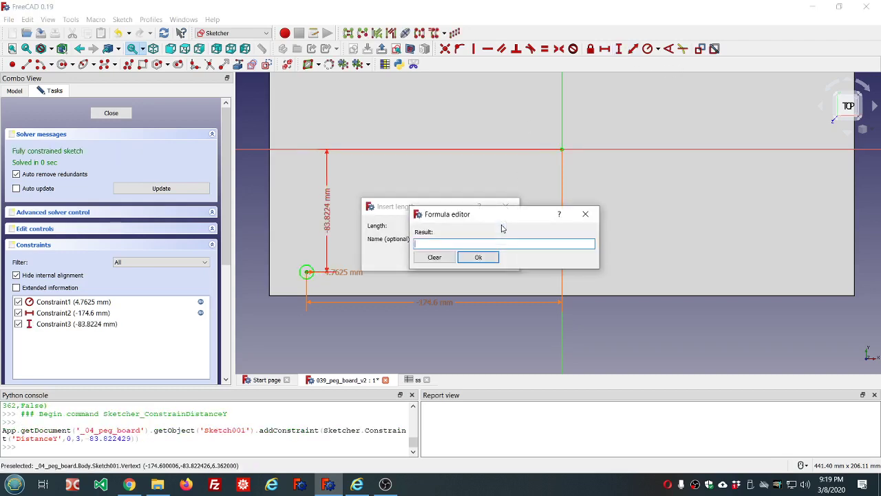
pyautogui.write('ss')
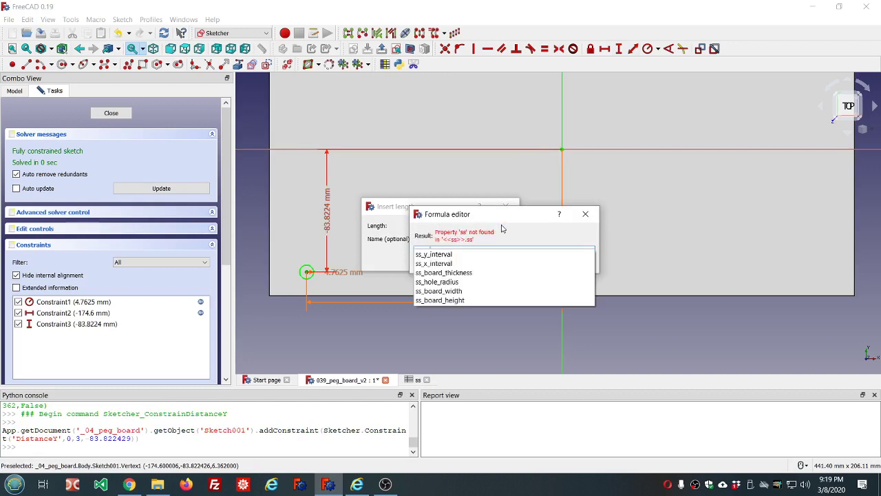
pyautogui.click(461, 301)
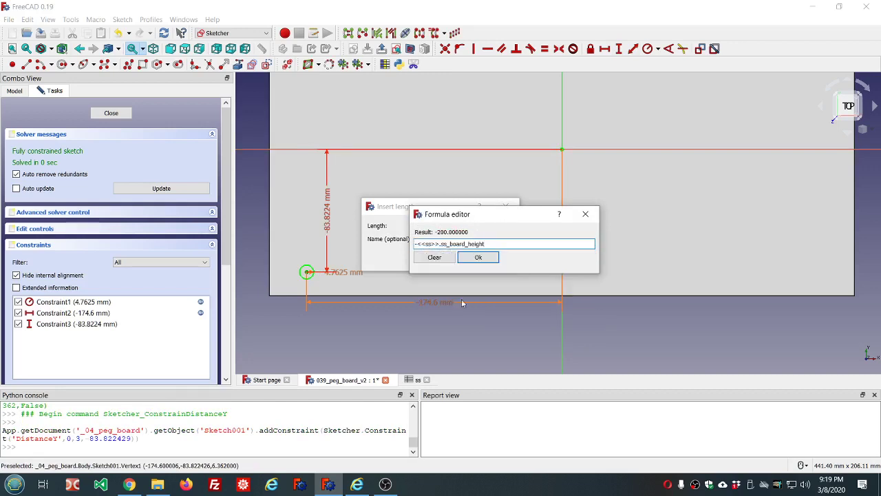
pyautogui.write('/2+')
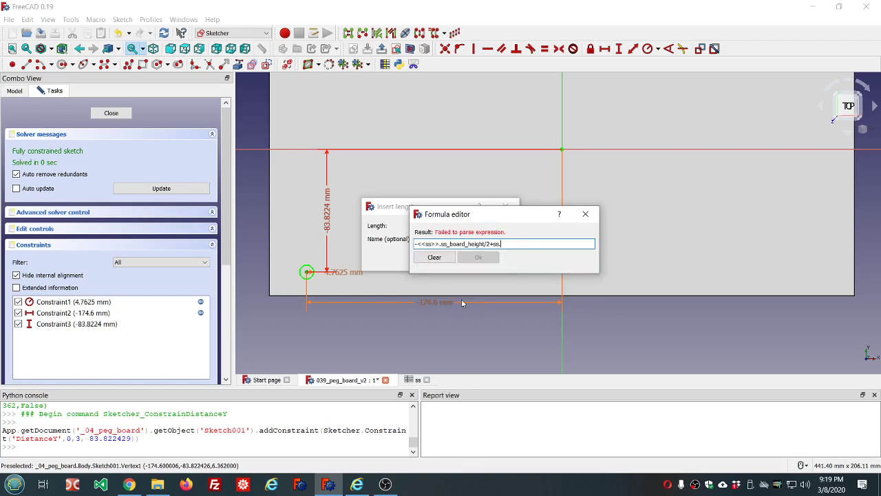
pyautogui.write('ss')
pyautogui.click(441, 260)
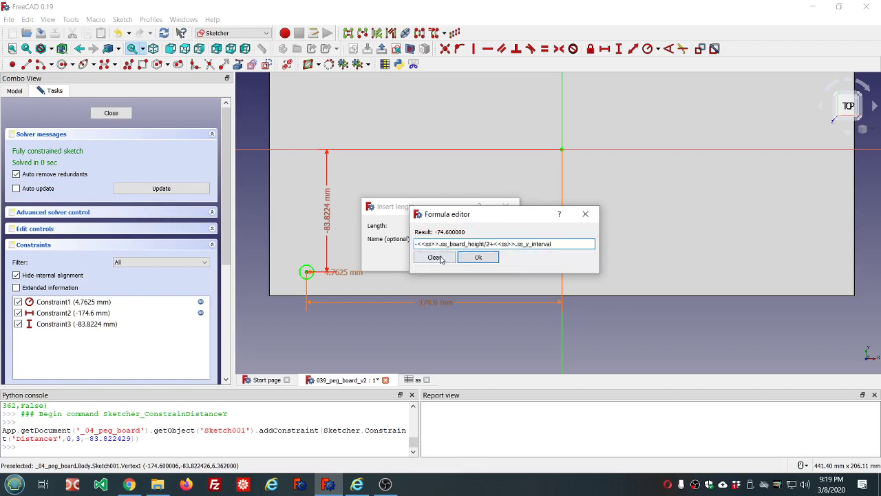
pyautogui.click(468, 260)
pyautogui.click(446, 259)
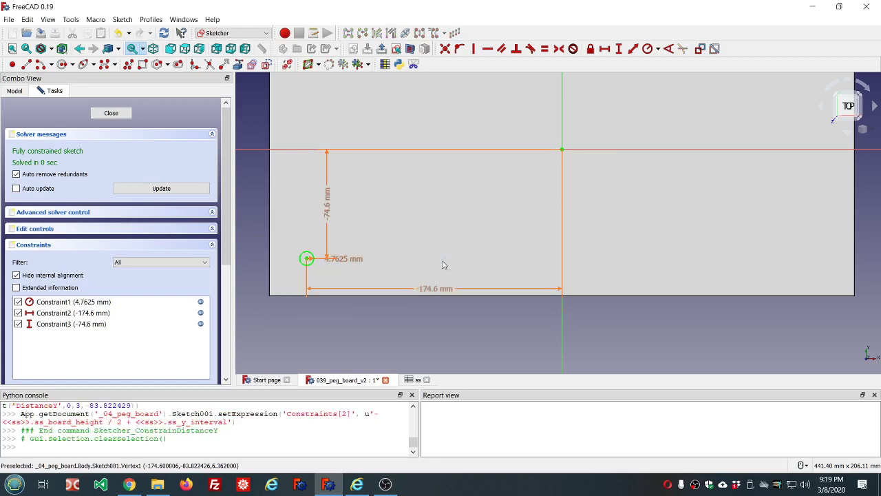
pyautogui.click(112, 113)
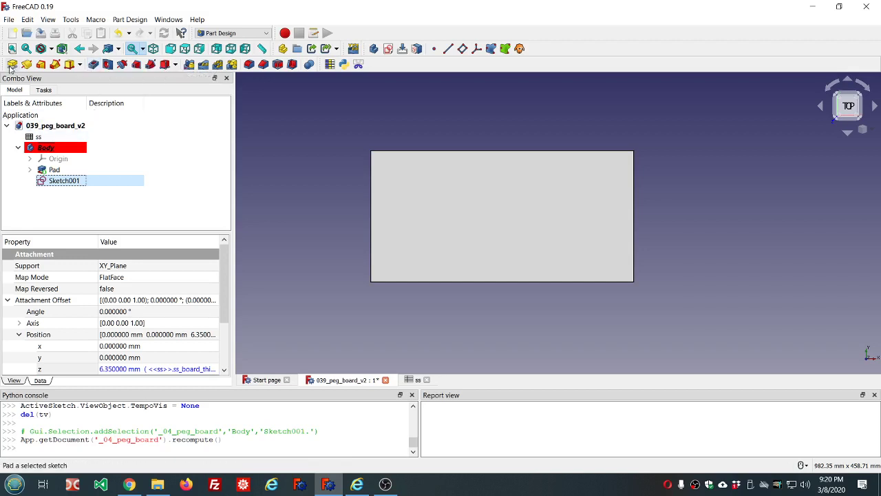
# - Pocket Sketch001 with type Through all, cutting the peg hole through the plate
pyautogui.click(94, 64)
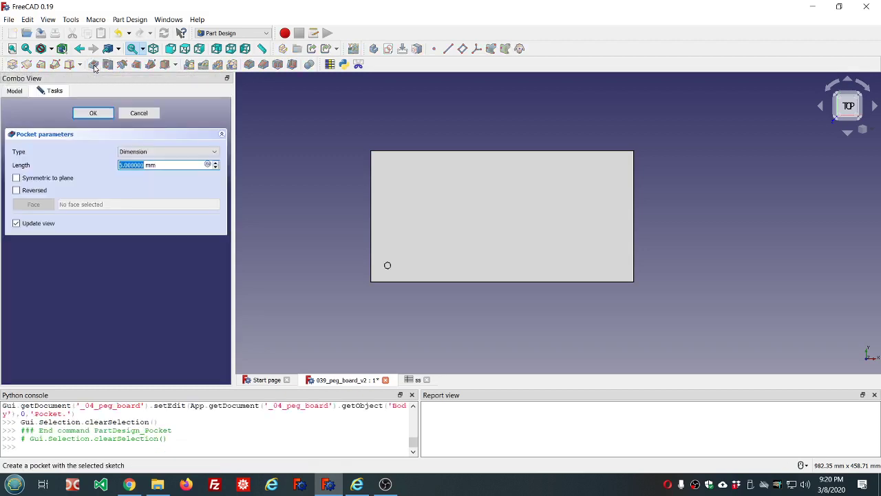
pyautogui.click(214, 152)
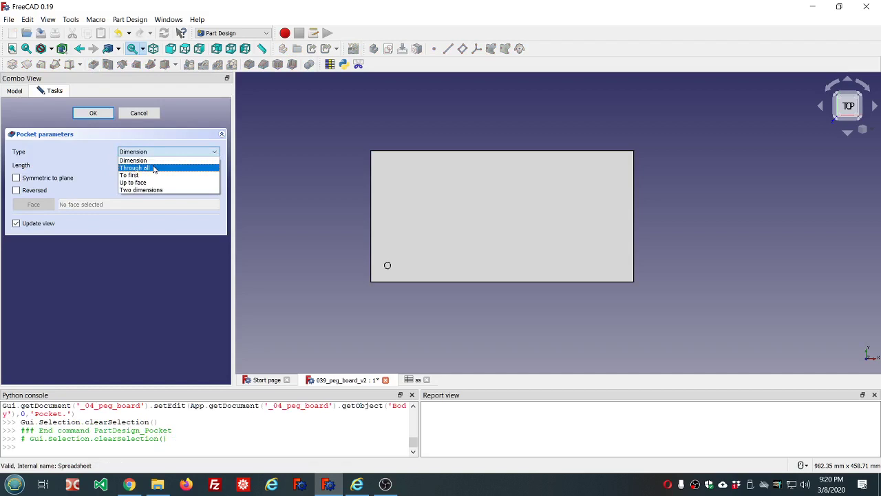
pyautogui.click(154, 168)
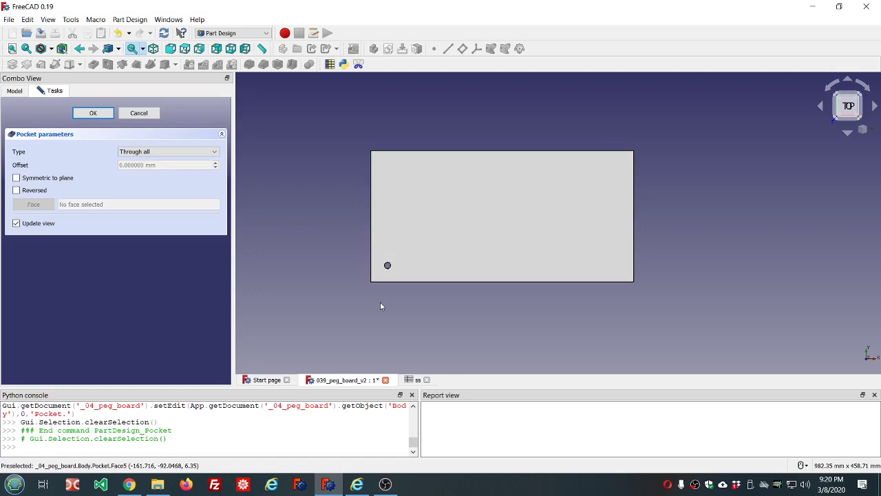
pyautogui.click(93, 113)
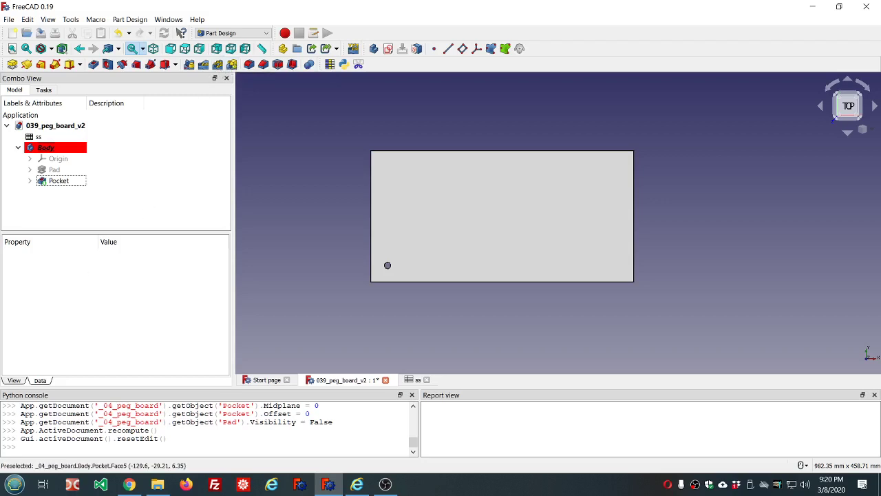
pyautogui.hotkey('alt', 'Tab')
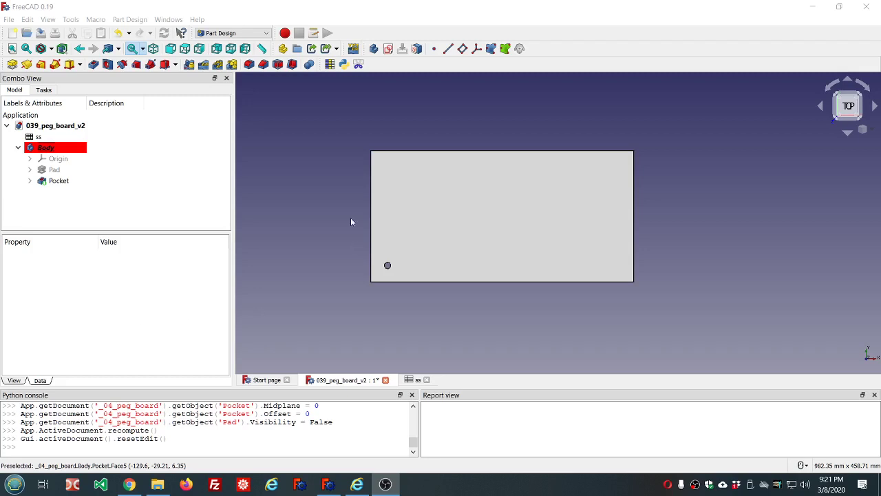
pyautogui.click(81, 183)
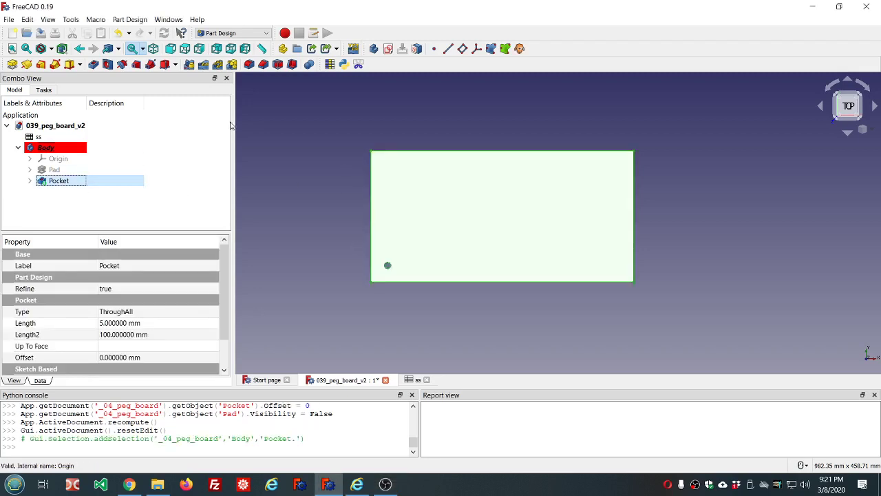
# - Start a MultiTransform of the Pocket with a linear pattern of 2 holes over 100 mm horizontally
pyautogui.click(230, 65)
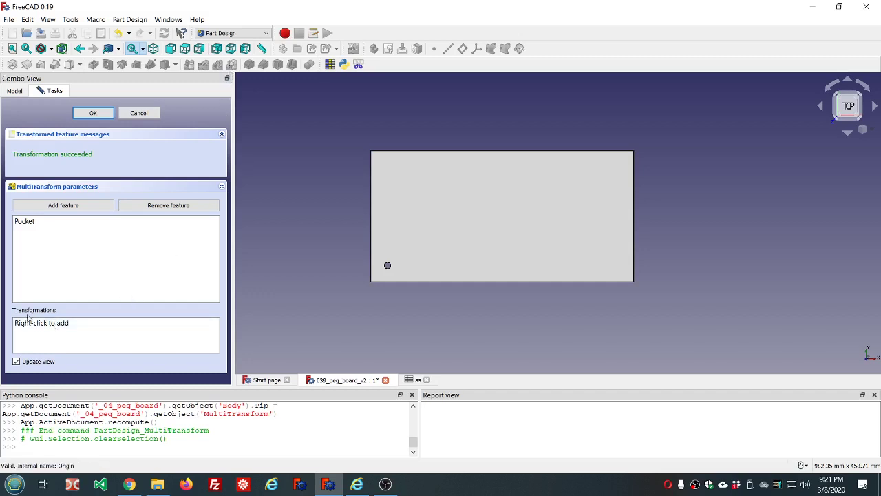
pyautogui.rightClick(95, 326)
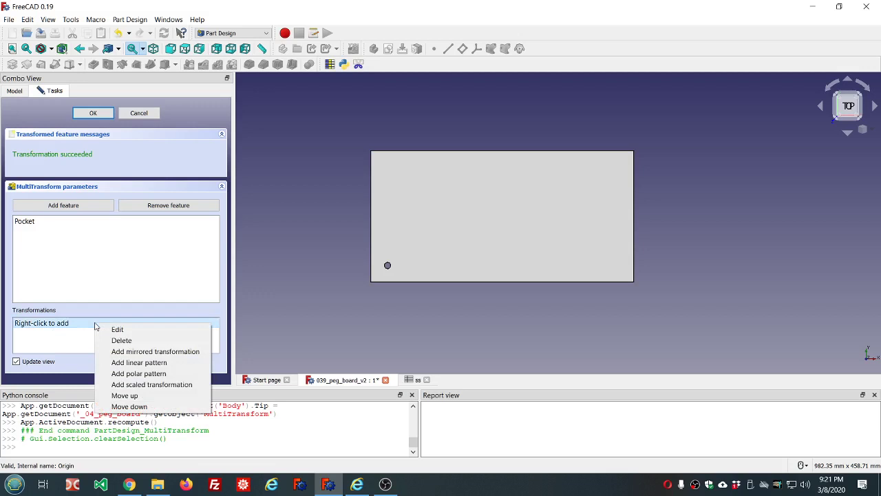
pyautogui.click(138, 362)
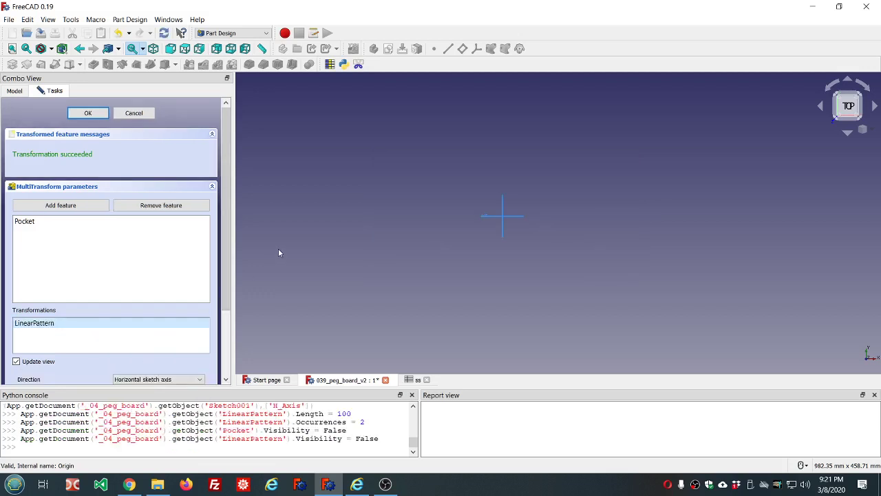
pyautogui.scroll(-1, 230, 248)
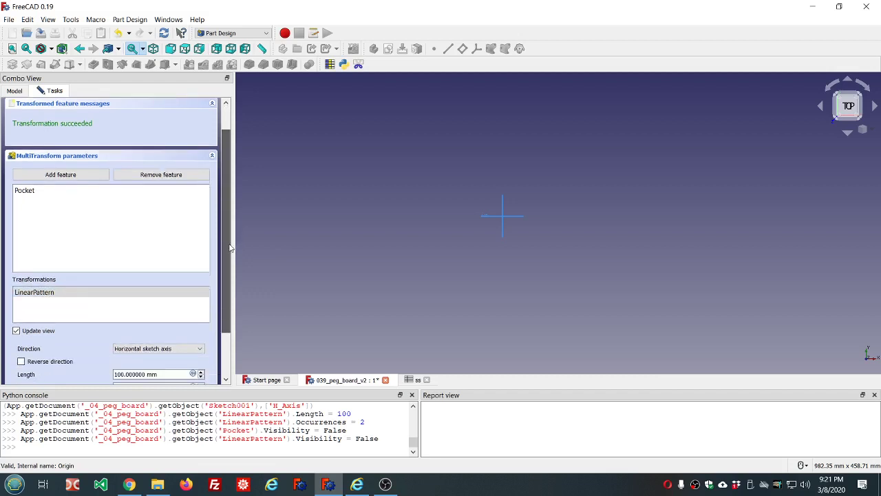
pyautogui.moveTo(231, 247); pyautogui.dragTo(236, 299)
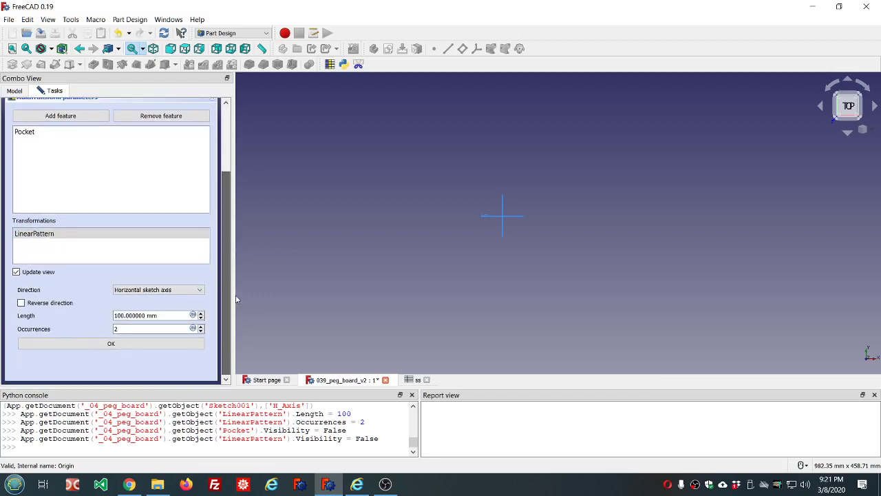
pyautogui.click(21, 303)
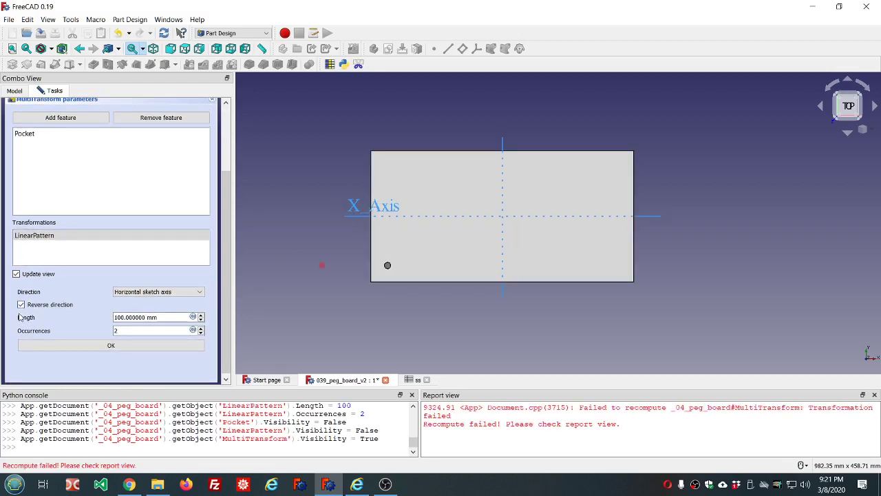
pyautogui.click(21, 305)
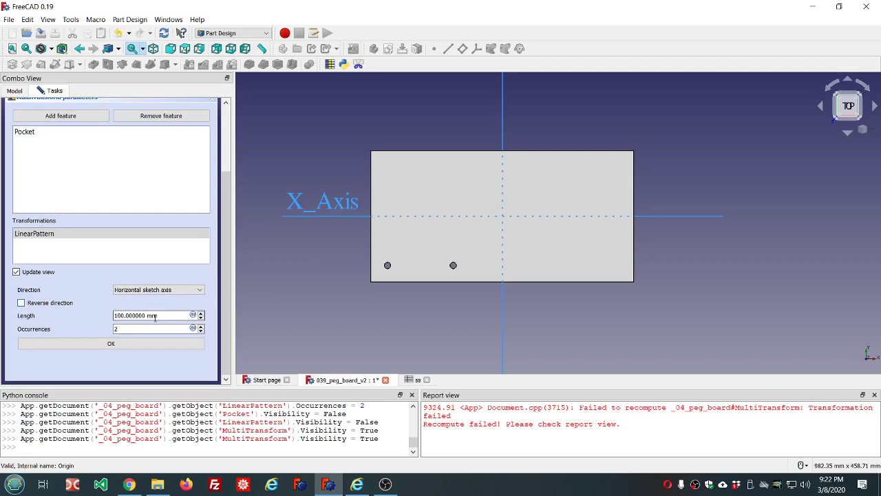
# - Set the pattern length to ss_board_width-2*ss_x_interval, giving 349.2 mm
pyautogui.click(193, 315)
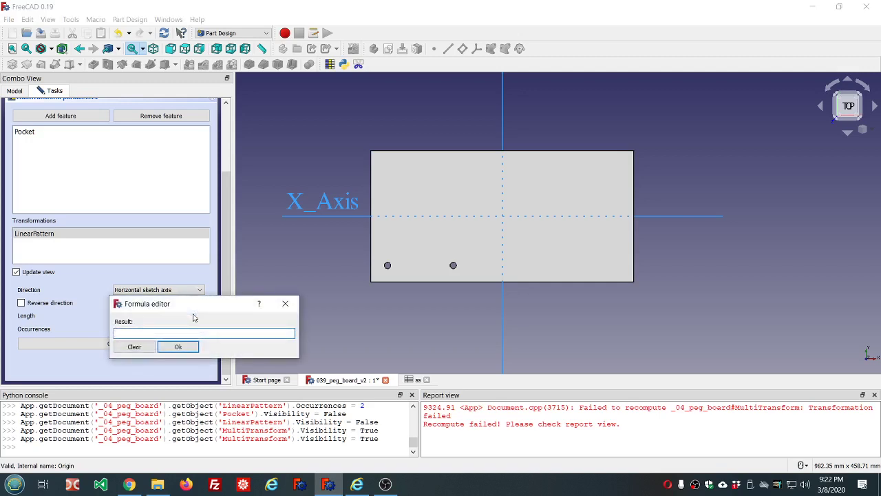
pyautogui.write('ss')
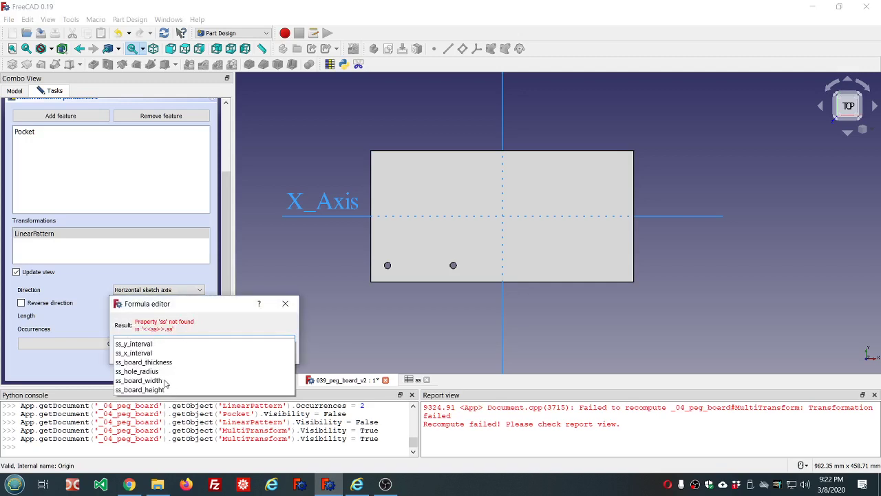
pyautogui.click(165, 382)
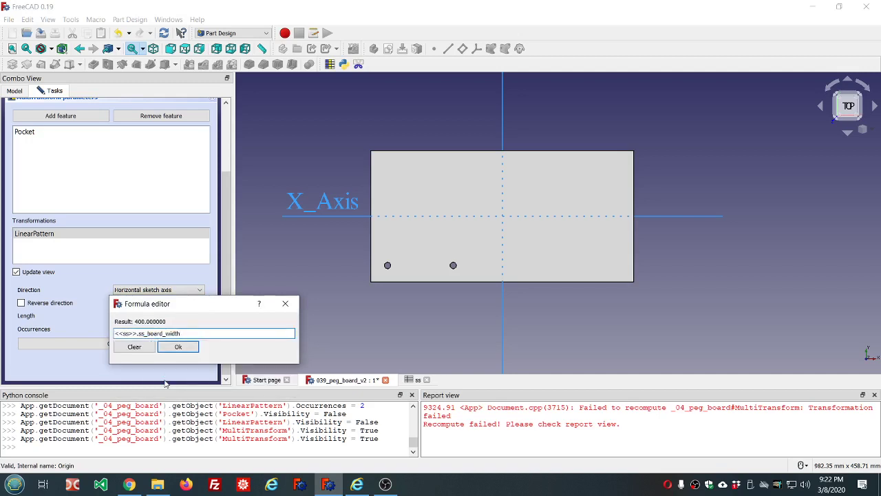
pyautogui.write('-')
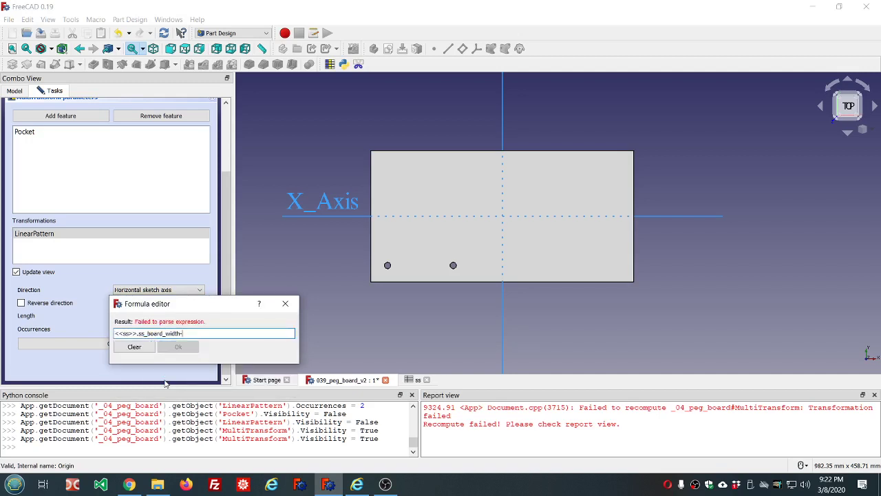
pyautogui.write('2*ss.ss')
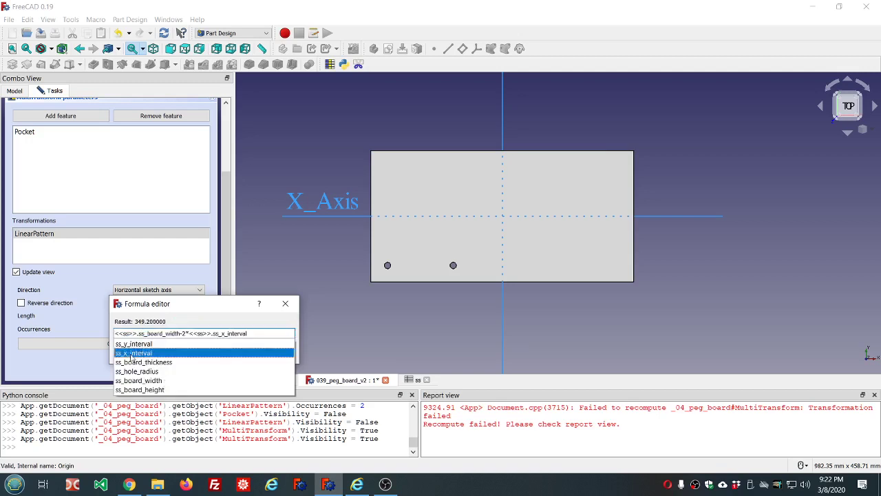
pyautogui.click(178, 353)
pyautogui.click(179, 348)
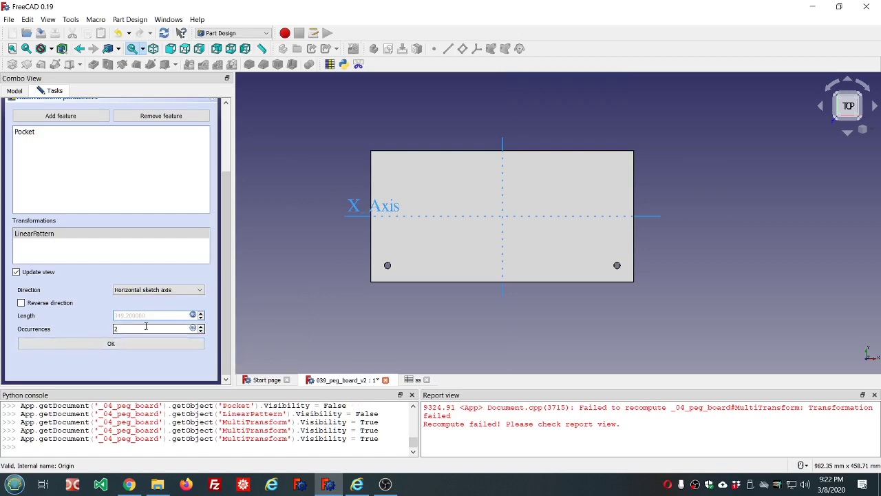
# - Set the occurrences to ss_board_width/ss_x_interval, producing a row of 16 holes
pyautogui.click(193, 329)
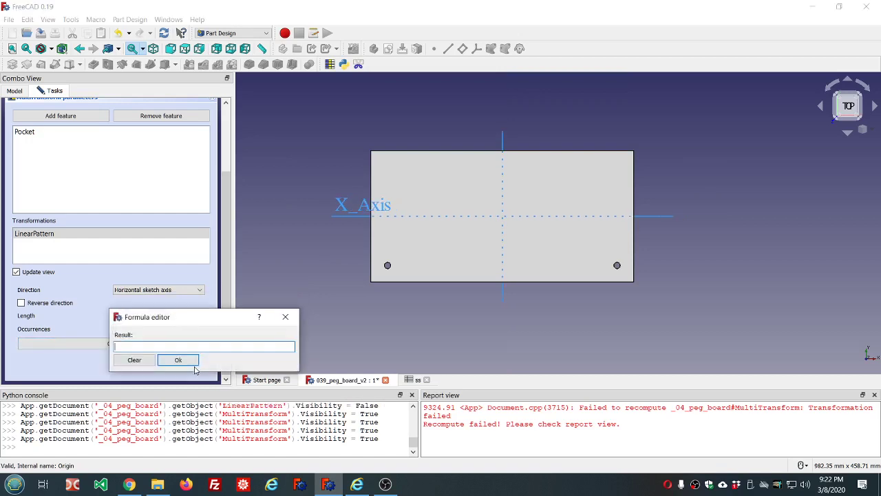
pyautogui.write('ss')
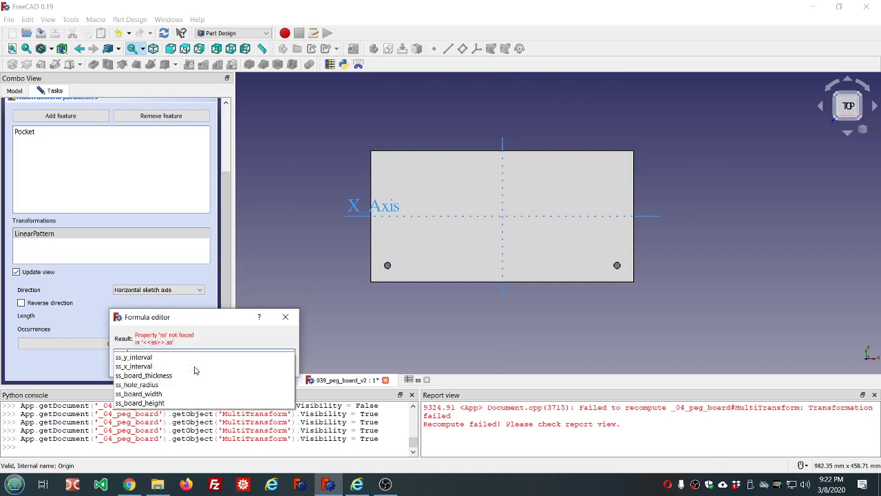
pyautogui.press('Down')
pyautogui.press('Down')
pyautogui.press('Down')
pyautogui.press('Down')
pyautogui.press('Down')
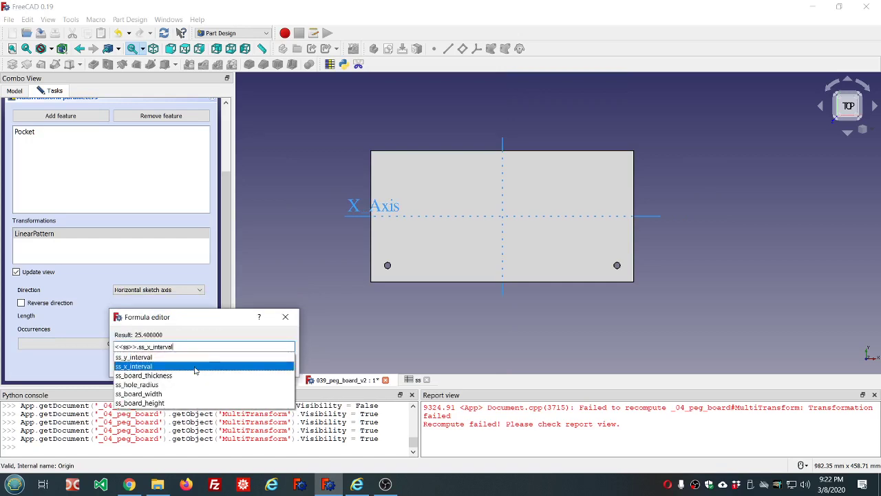
pyautogui.write('/ss')
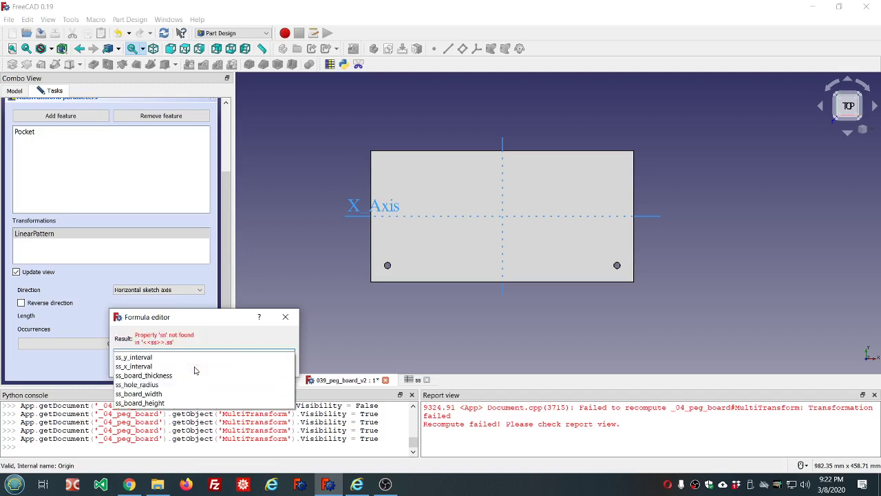
pyautogui.press('Down')
pyautogui.press('Down')
pyautogui.press('Return')
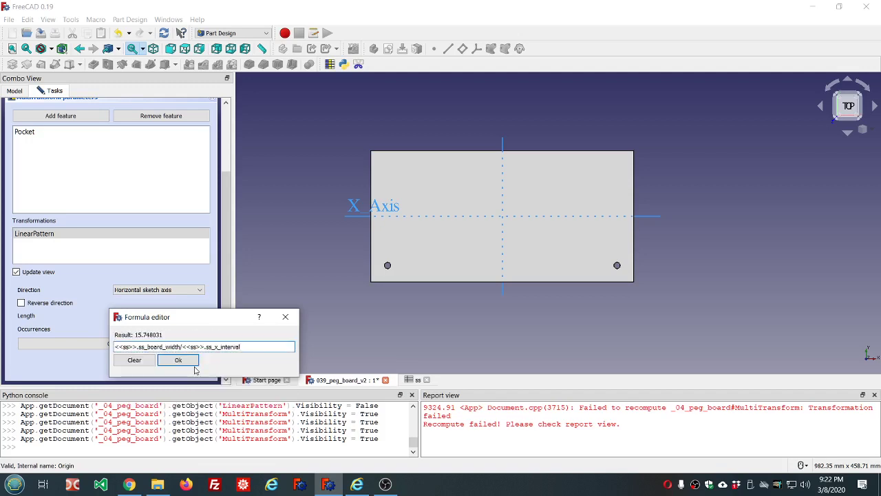
pyautogui.click(179, 360)
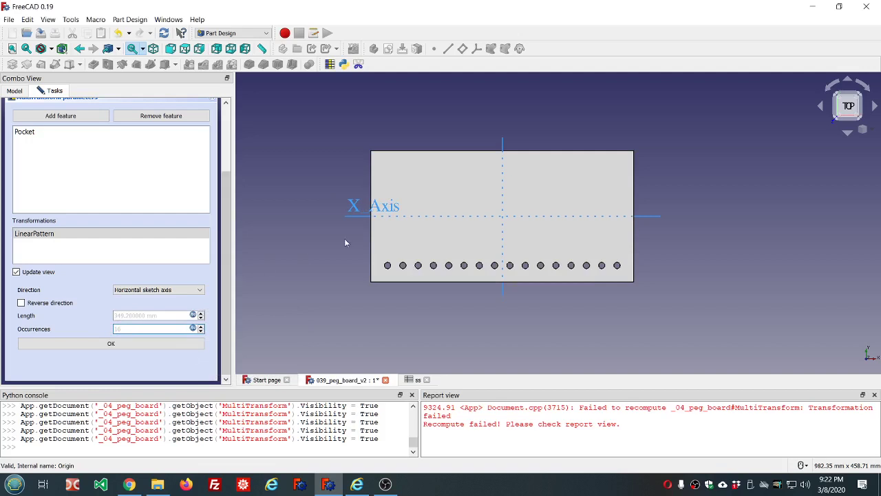
# - Finish the first linear pattern and add LinearPattern001 to the MultiTransform
pyautogui.scroll(4, 412, 276)
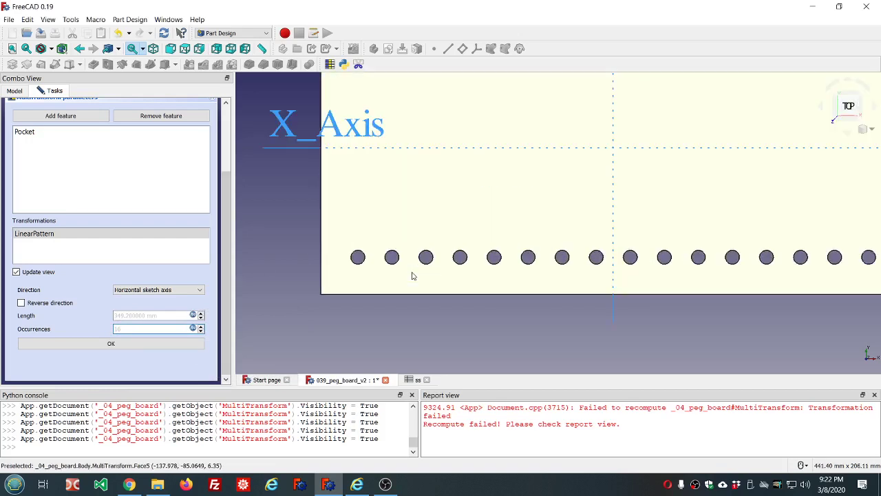
pyautogui.scroll(-2, 413, 276)
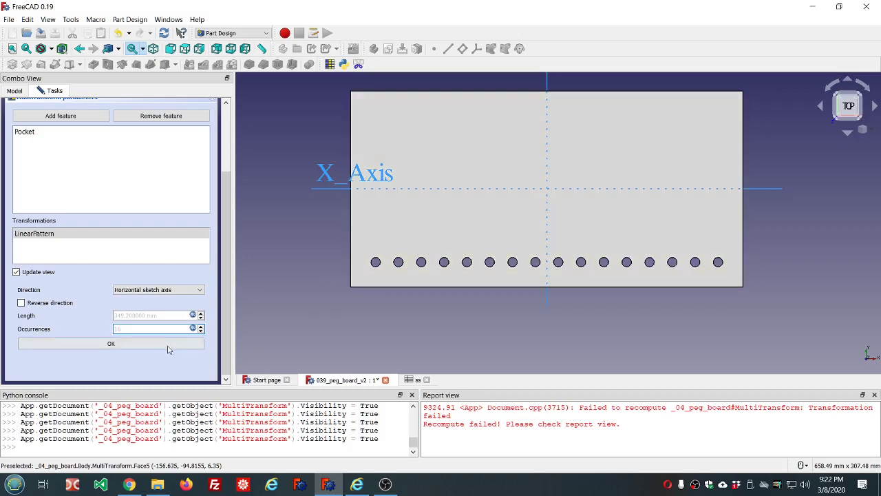
pyautogui.click(165, 346)
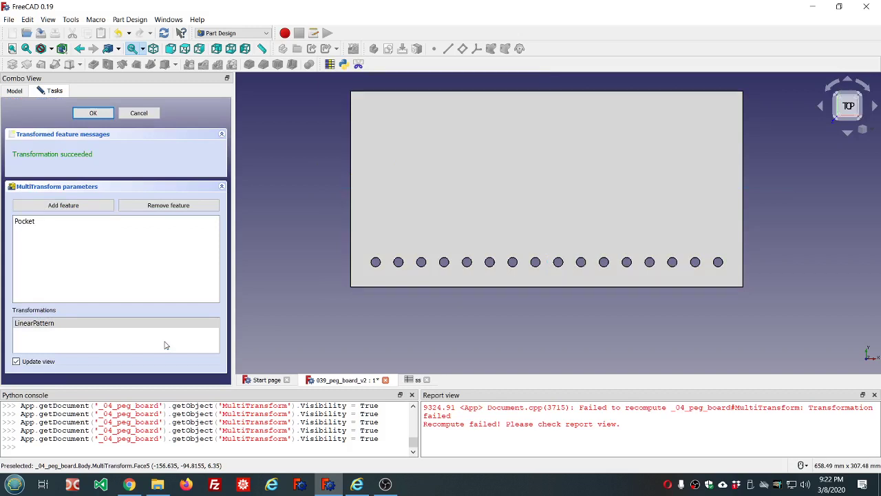
pyautogui.rightClick(82, 336)
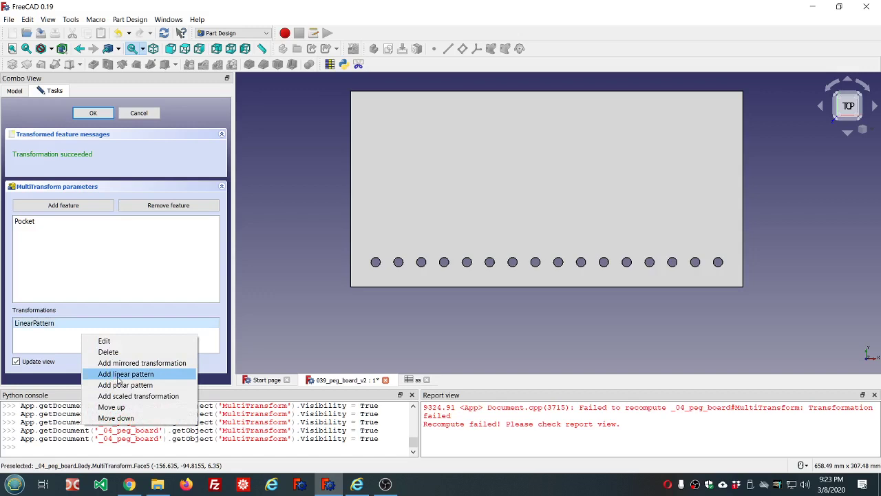
pyautogui.press('Escape')
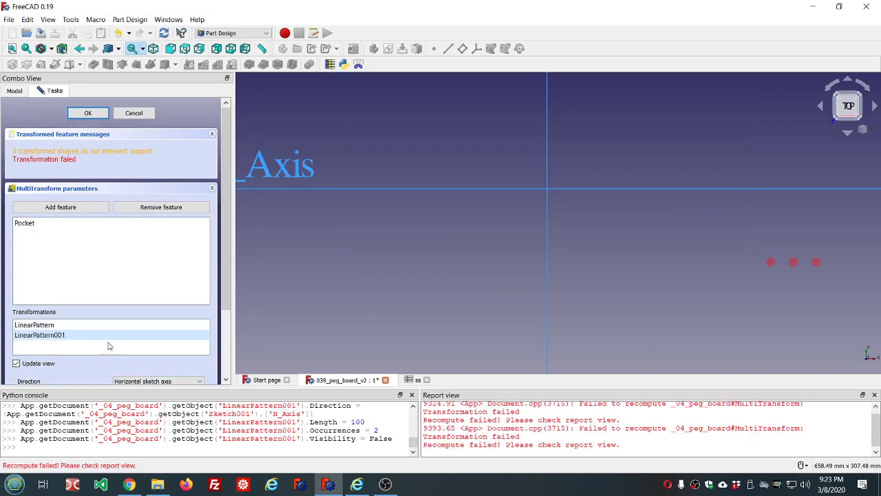
# - Set LinearPattern001's direction to Vertical sketch axis, giving two rows of 16 holes
pyautogui.scroll(-2, 108, 344)
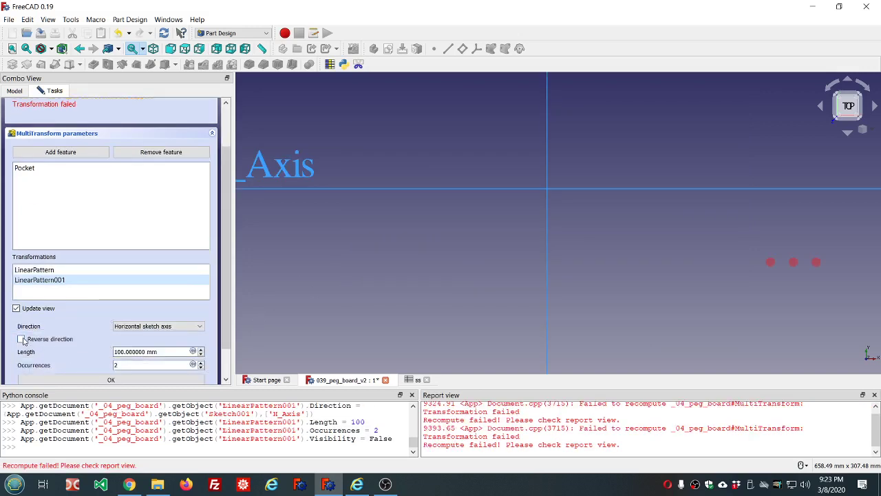
pyautogui.scroll(-4, 261, 296)
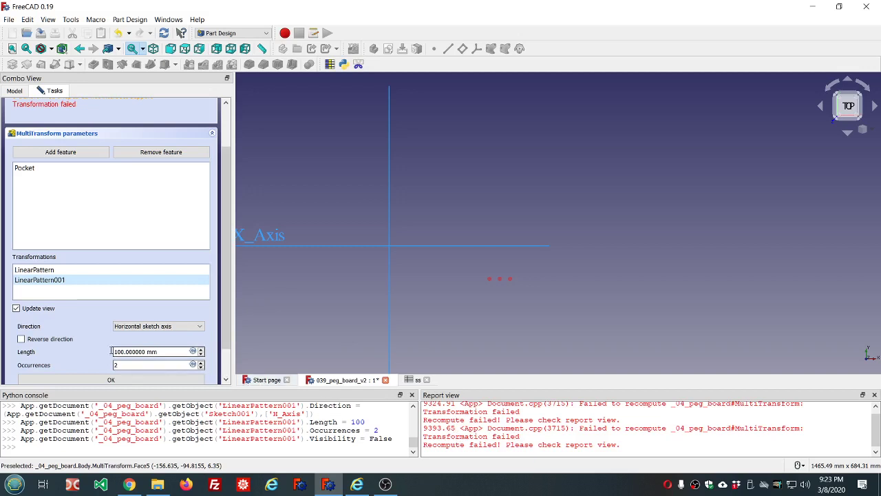
pyautogui.click(21, 339)
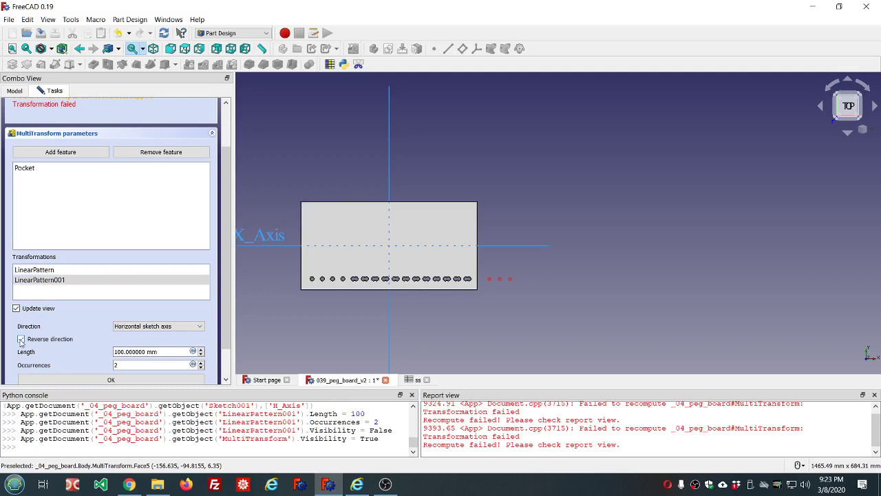
pyautogui.click(22, 339)
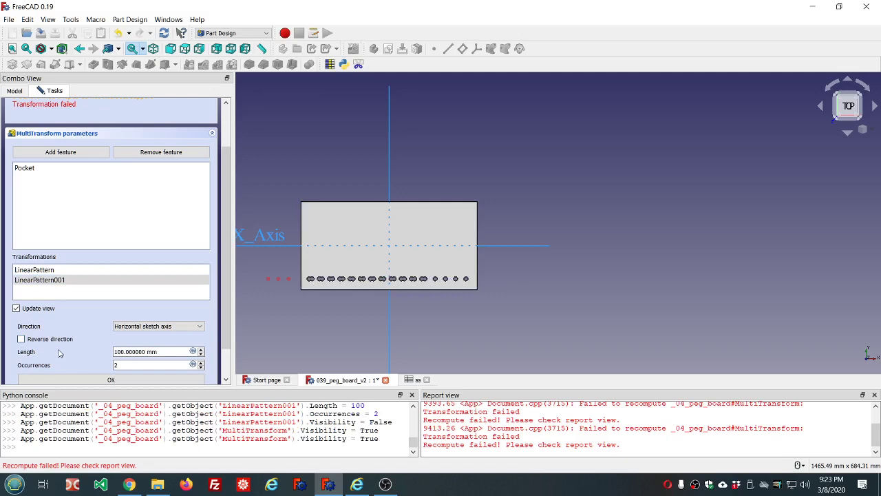
pyautogui.click(200, 326)
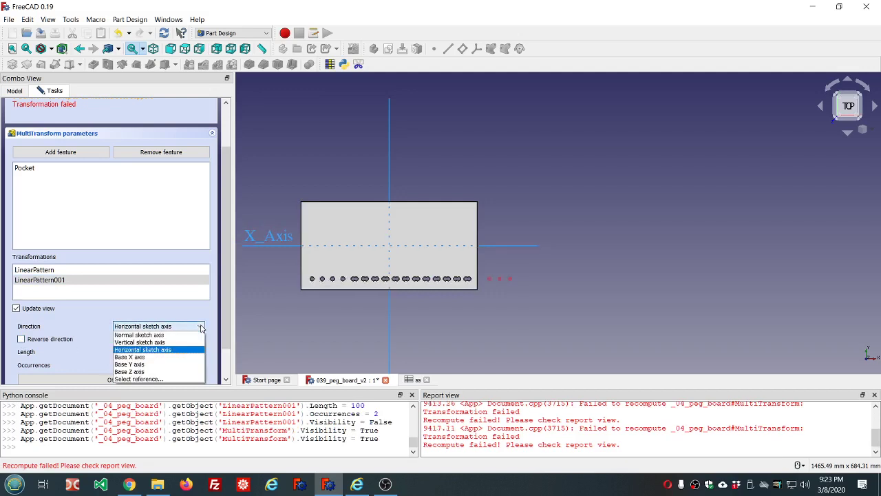
pyautogui.click(181, 342)
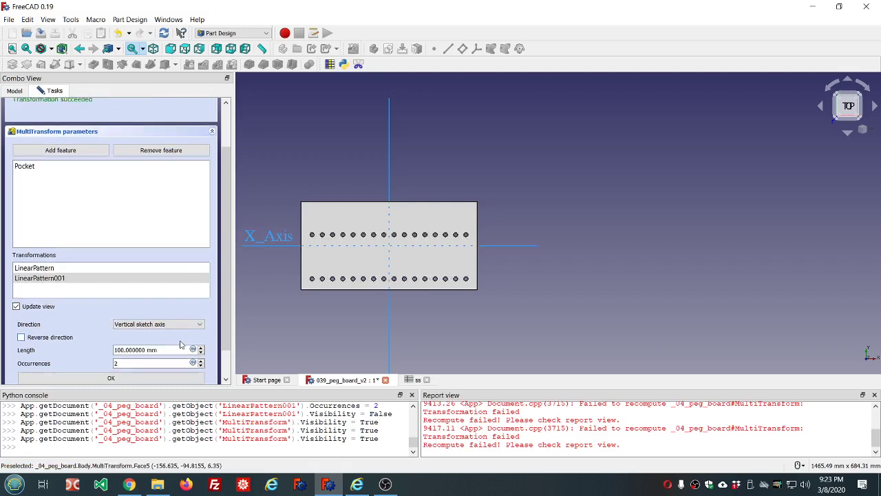
# - Set LinearPattern001's length to ss_board_height-2*ss_y_interval, giving 149.2 mm
pyautogui.click(193, 349)
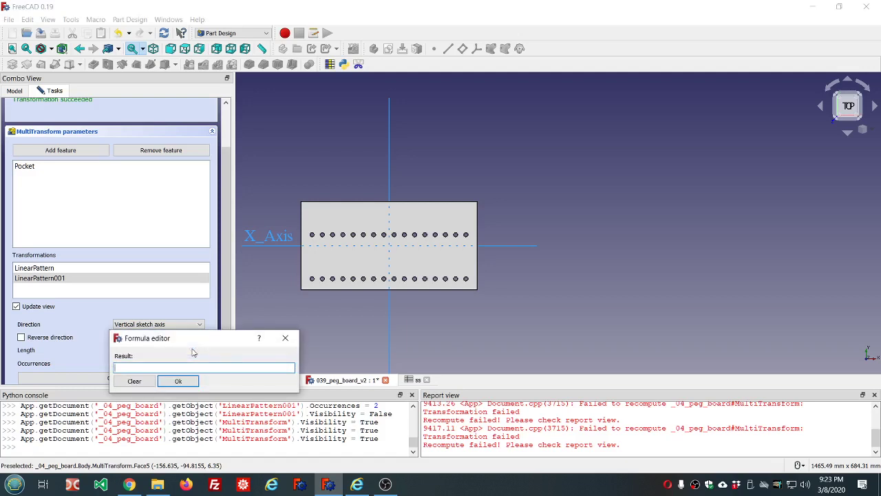
pyautogui.write('ss')
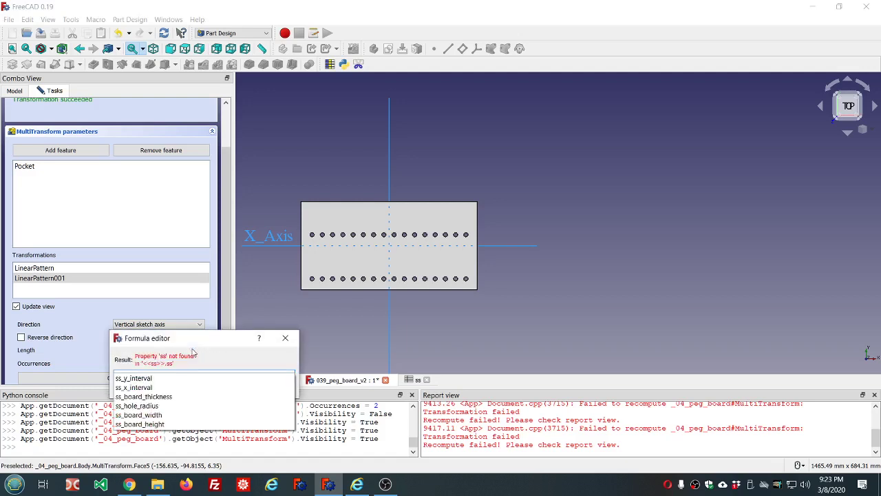
pyautogui.click(159, 425)
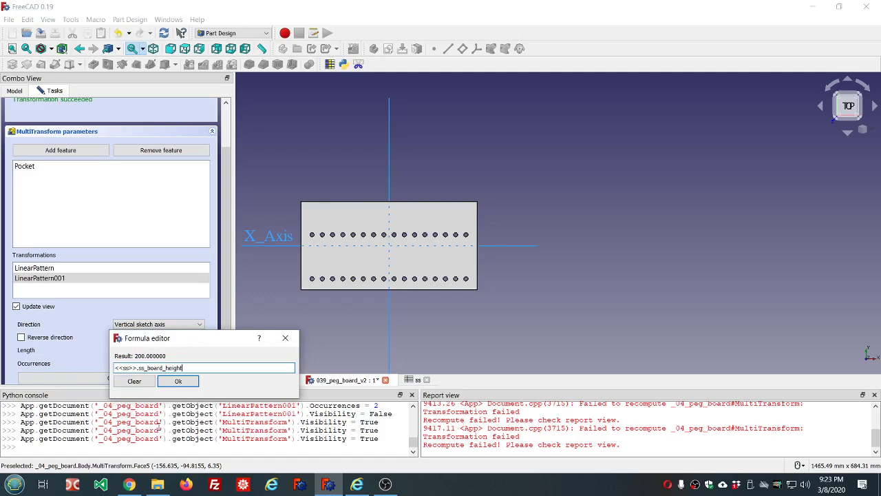
pyautogui.write('-2')
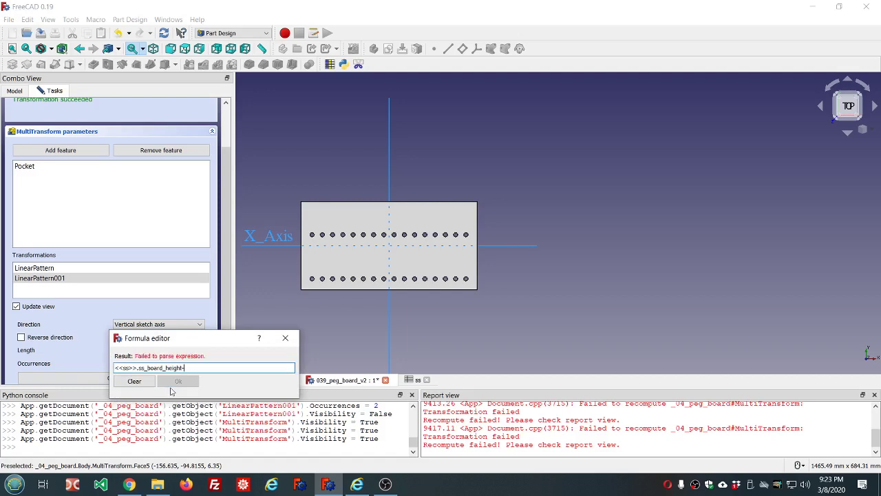
pyautogui.write('*')
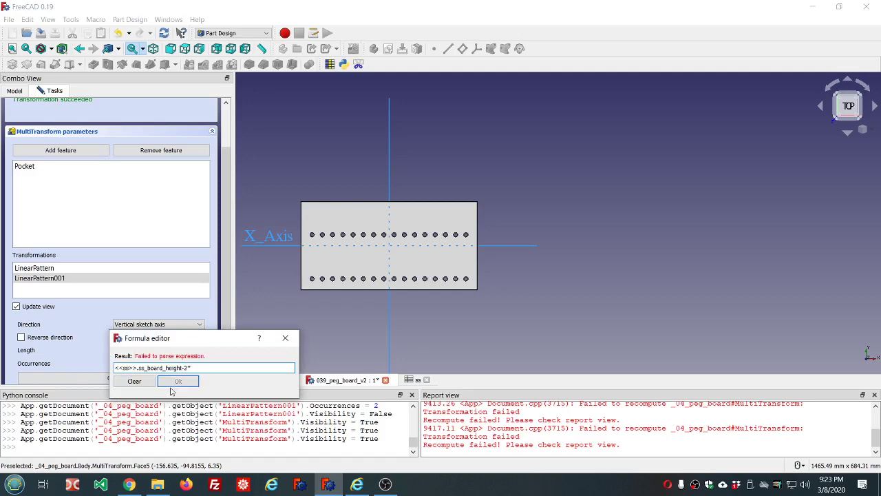
pyautogui.write('<<ss>>.ss_y_interval')
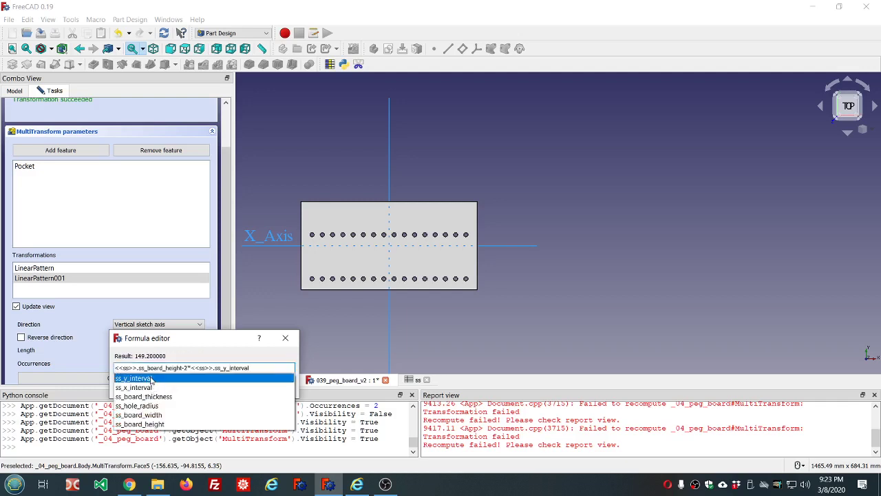
pyautogui.click(152, 378)
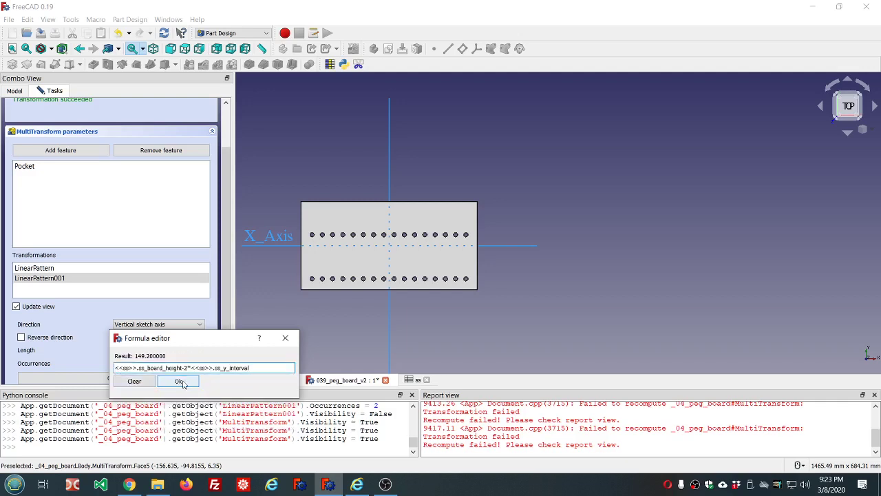
pyautogui.click(179, 381)
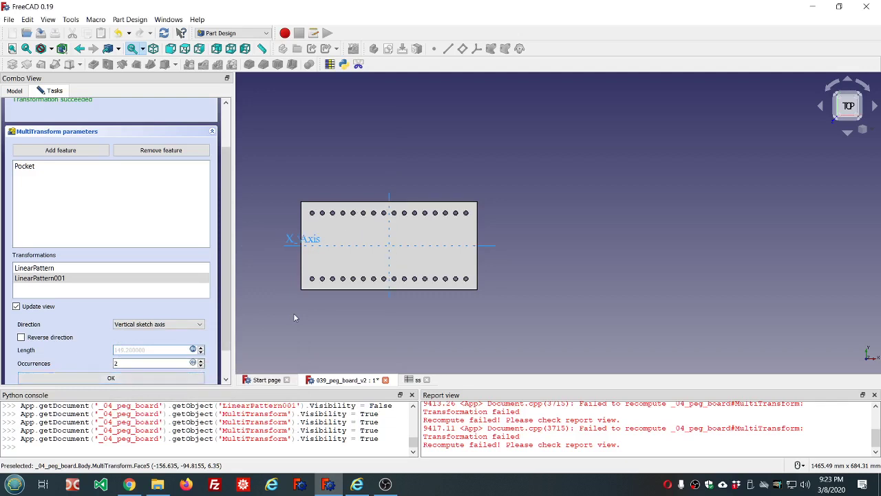
# - Set LinearPattern001's occurrences to ss_board_height/ss_y_interval, filling an 8 × 16 hole grid
pyautogui.scroll(-1, 226, 320)
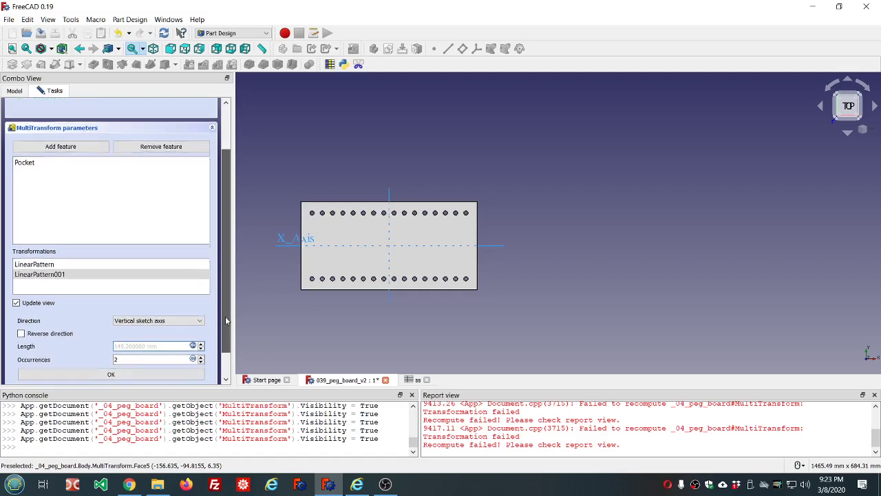
pyautogui.scroll(-2, 226, 320)
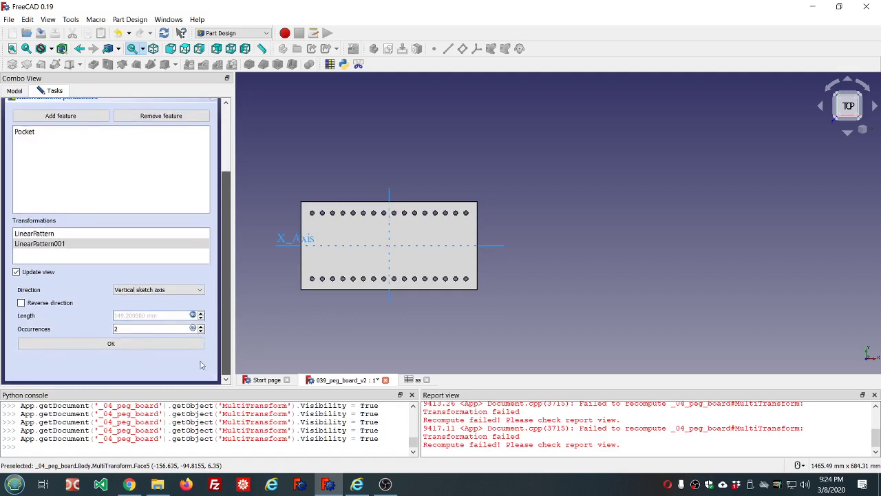
pyautogui.click(192, 329)
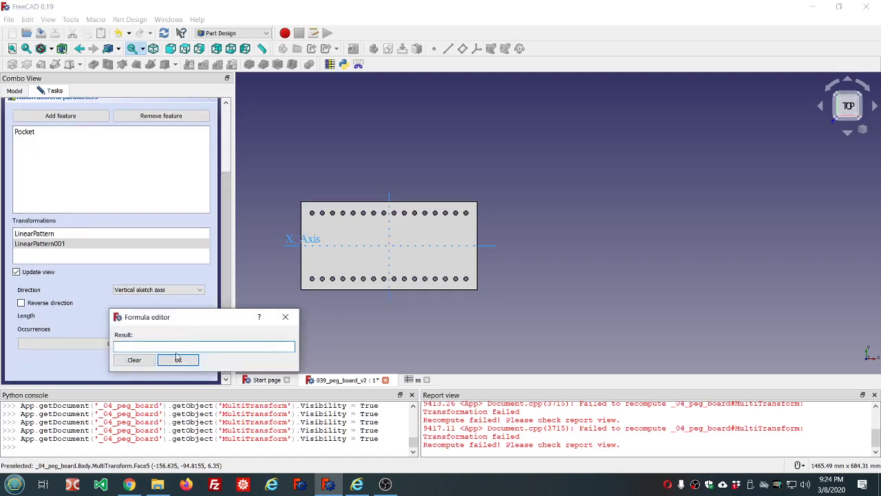
pyautogui.write('ss.s')
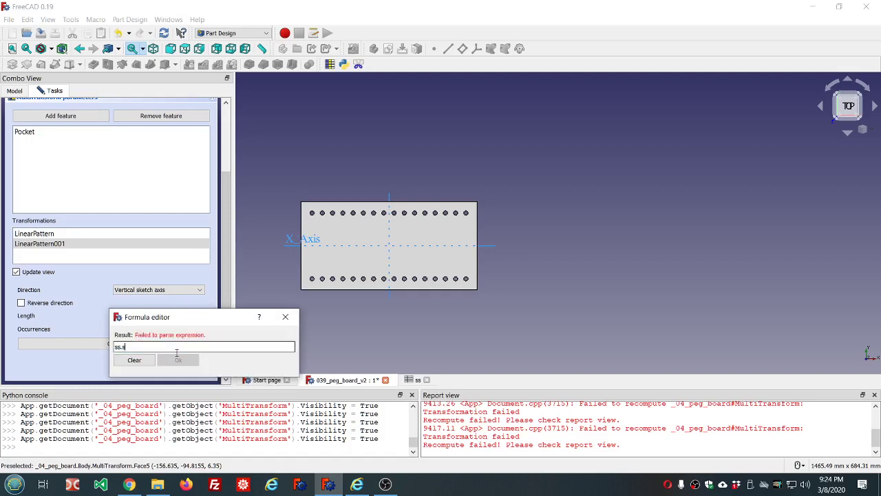
pyautogui.press('Down')
pyautogui.press('Down')
pyautogui.press('Down')
pyautogui.press('Down')
pyautogui.press('Down')
pyautogui.press('Down')
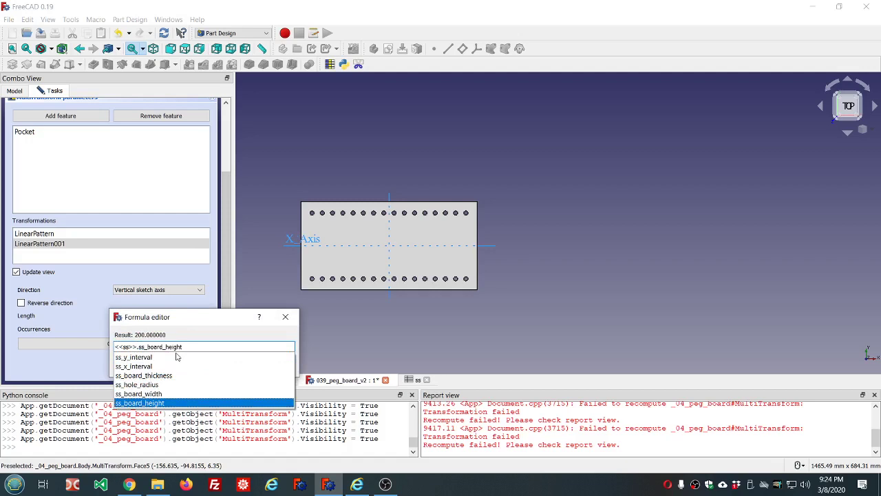
pyautogui.write('/')
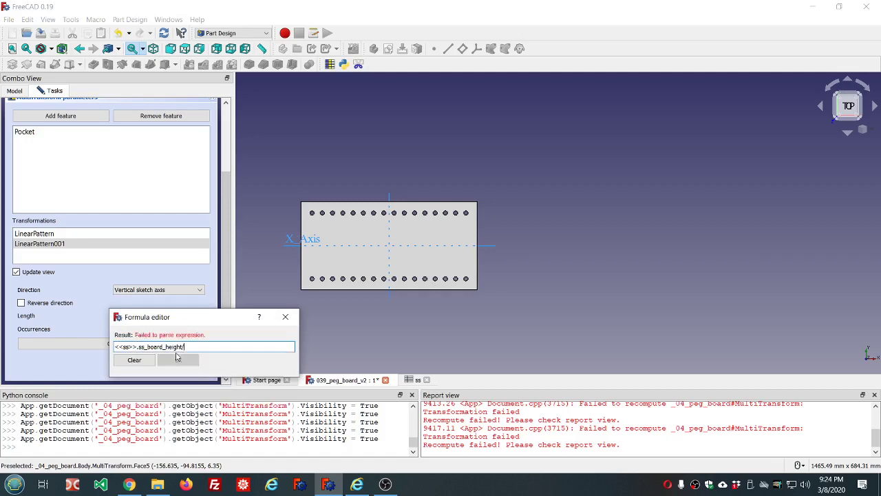
pyautogui.write('ss')
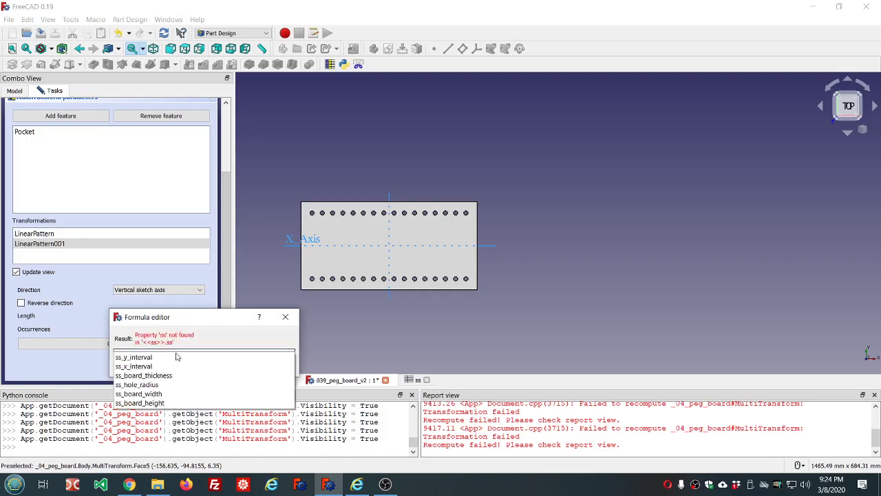
pyautogui.click(153, 357)
pyautogui.click(173, 363)
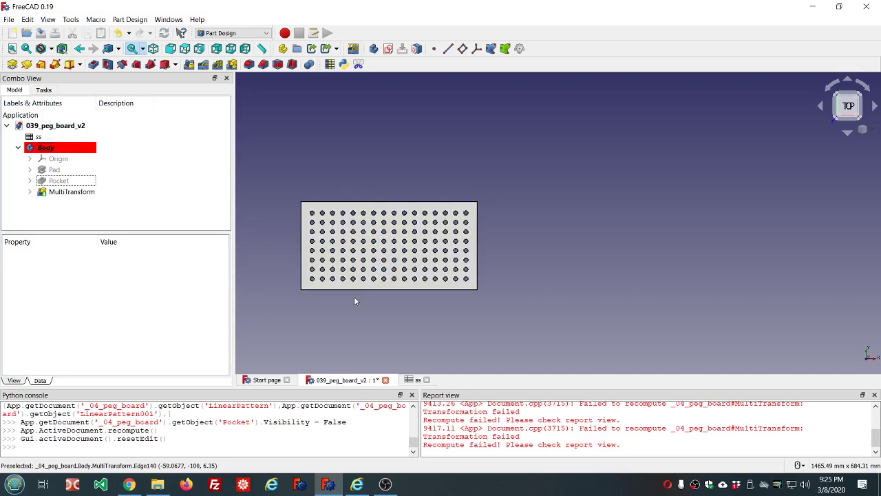
# - Clear the Report view log, then zoom and orbit to inspect the 8 × 16 hole grid
pyautogui.scroll(2, 355, 300)
pyautogui.rightClick(528, 422)
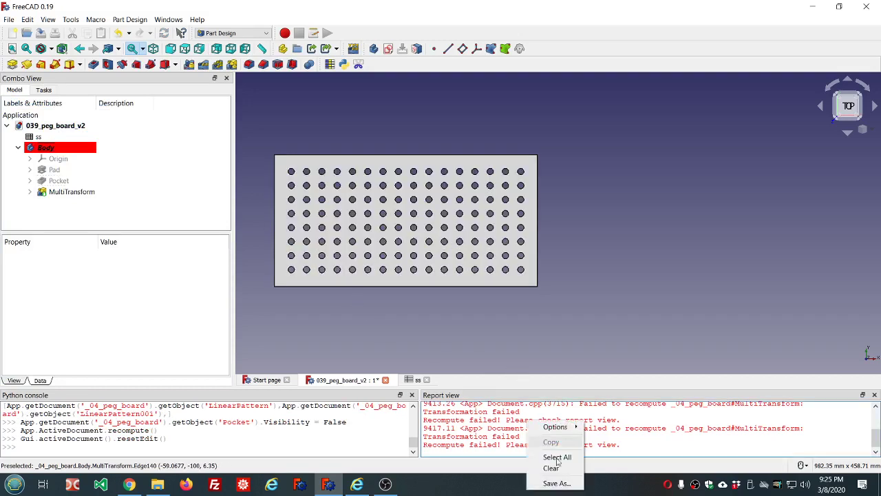
pyautogui.click(553, 468)
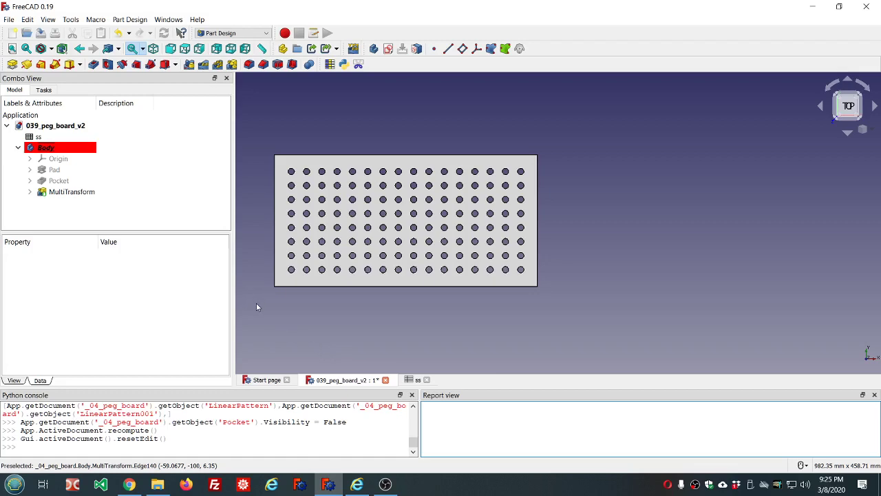
pyautogui.scroll(2, 257, 303)
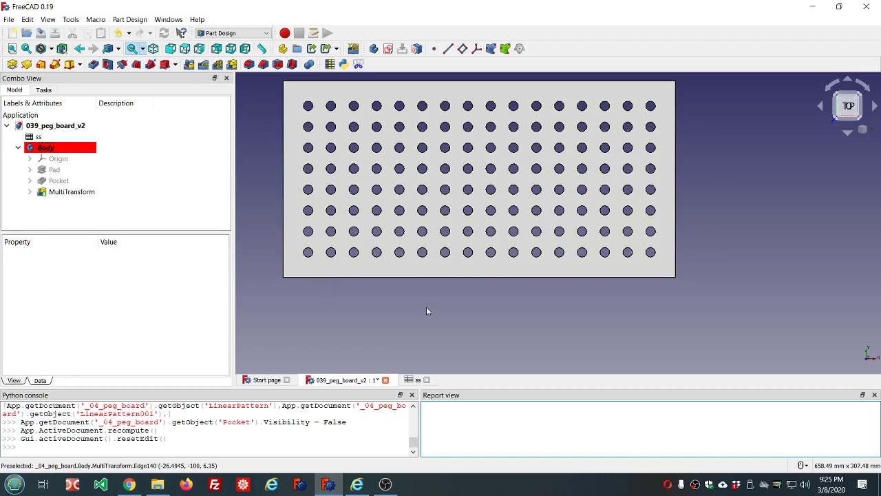
pyautogui.moveTo(509, 311)
pyautogui.mouseDown(button='middle')
pyautogui.moveTo(521, 273)
pyautogui.moveTo(545, 254)
pyautogui.moveTo(511, 307)
pyautogui.mouseUp(button='middle')
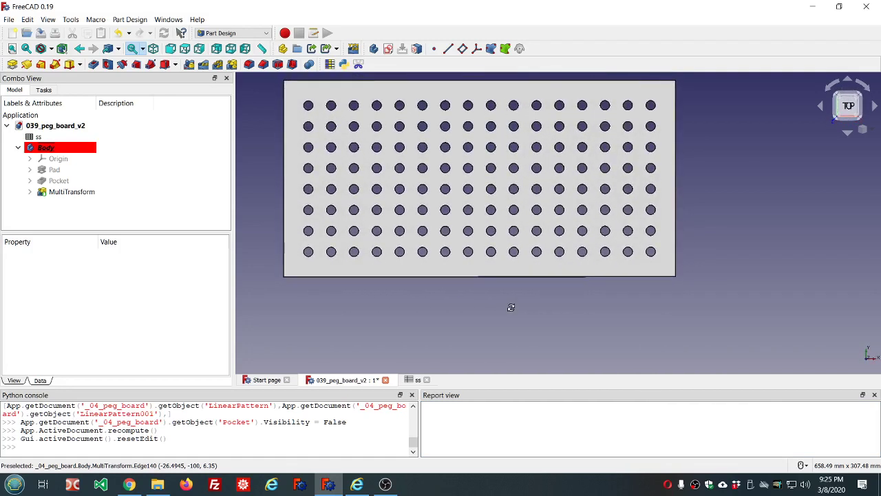